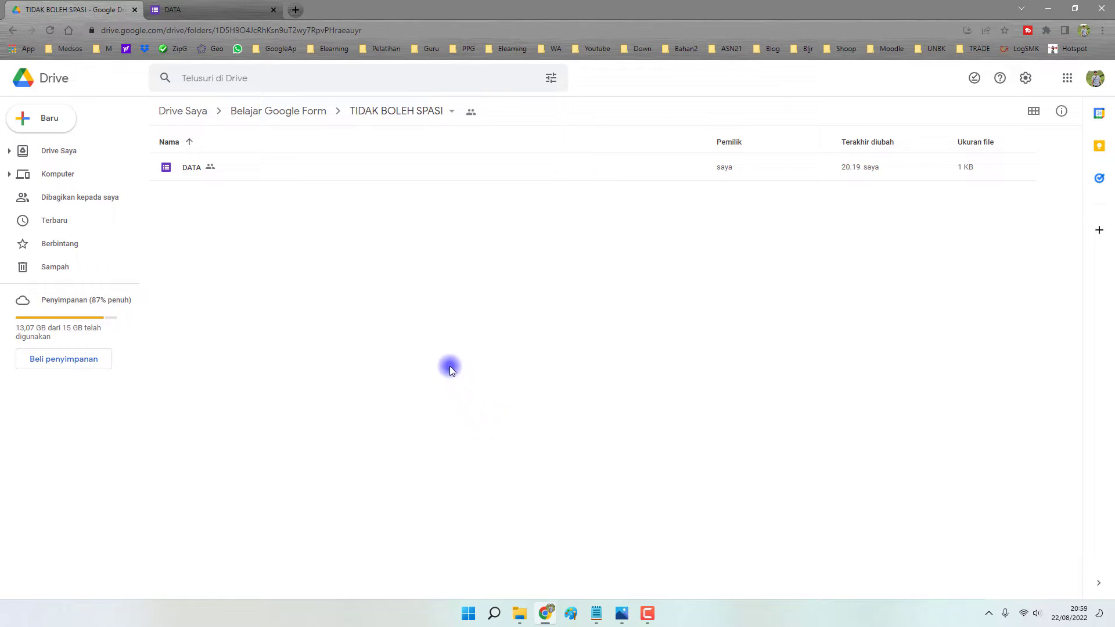
click(195, 12)
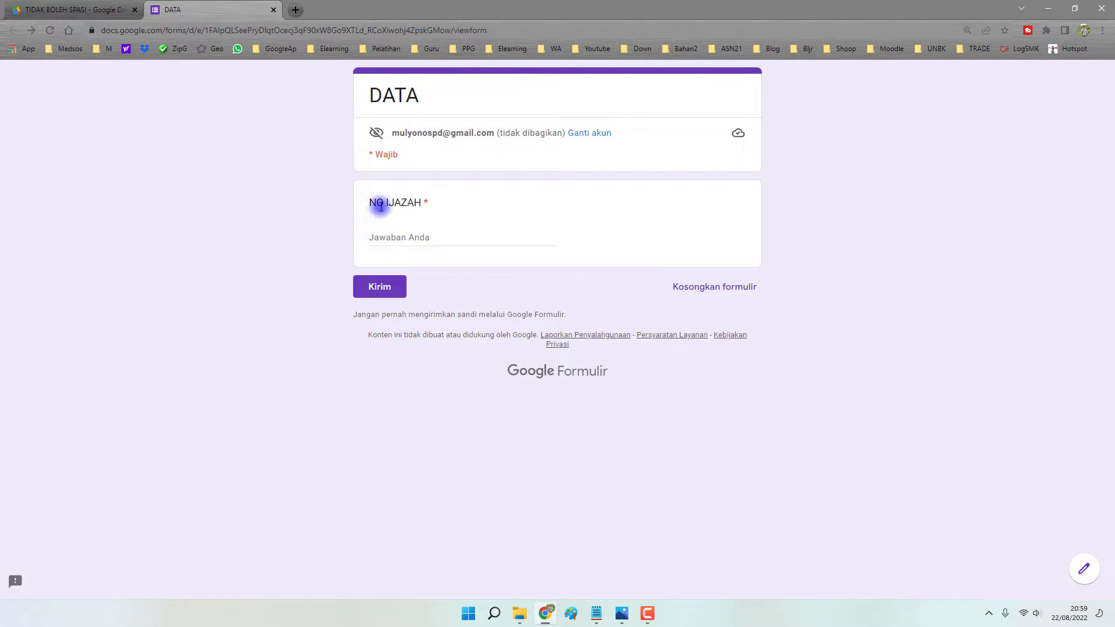
click(392, 233)
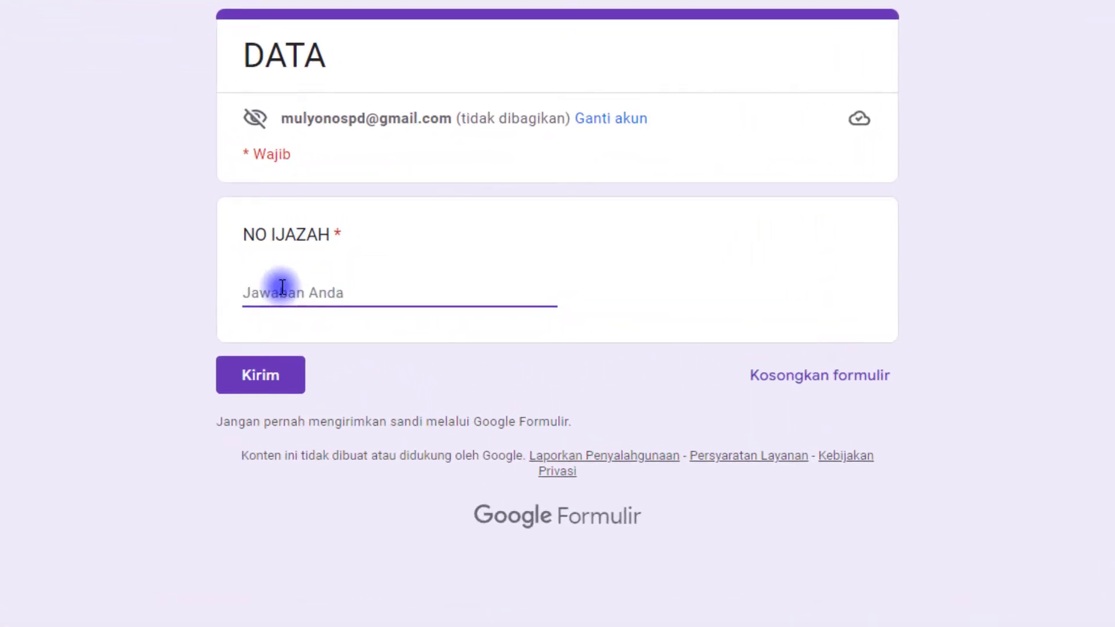
text(12/)
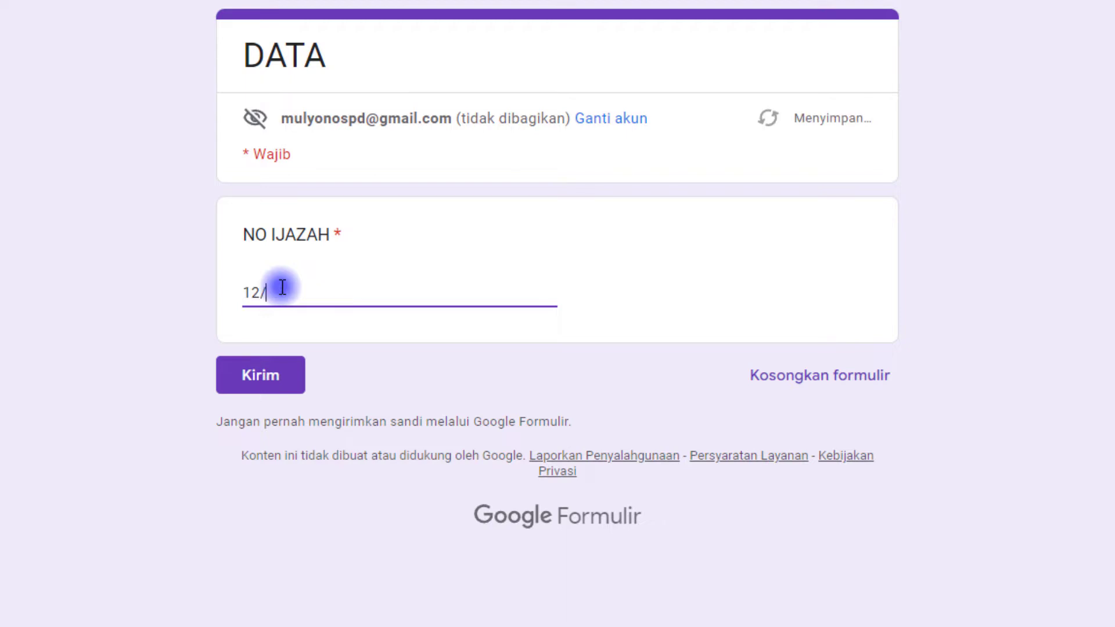
text(BHM/3/IV/2022)
drag(423, 294, 219, 298)
key(ctrl+c)
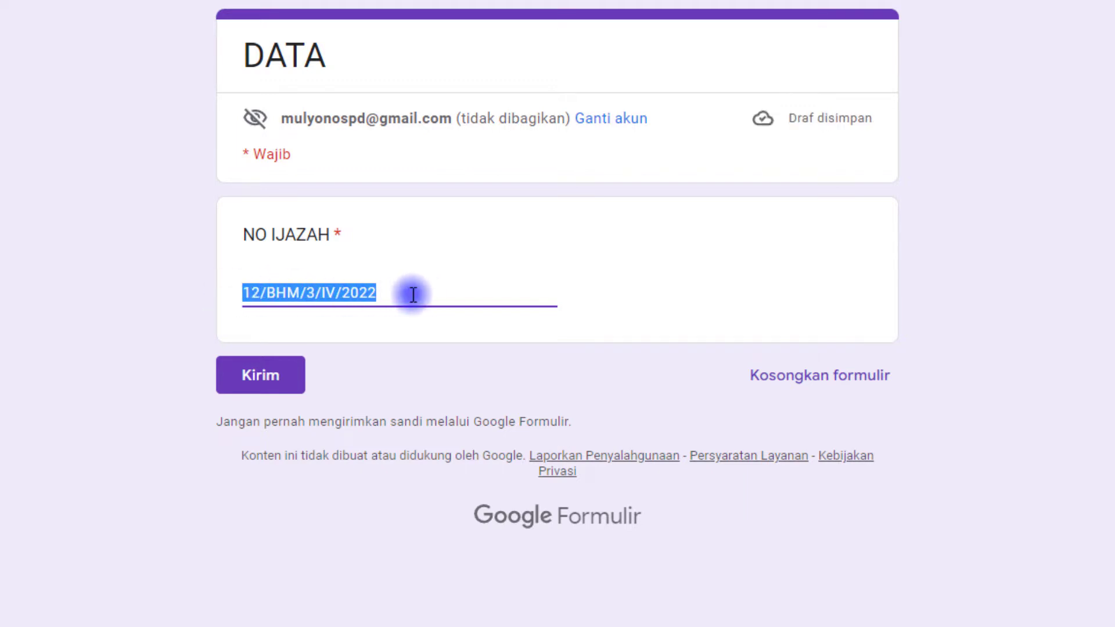
click(270, 383)
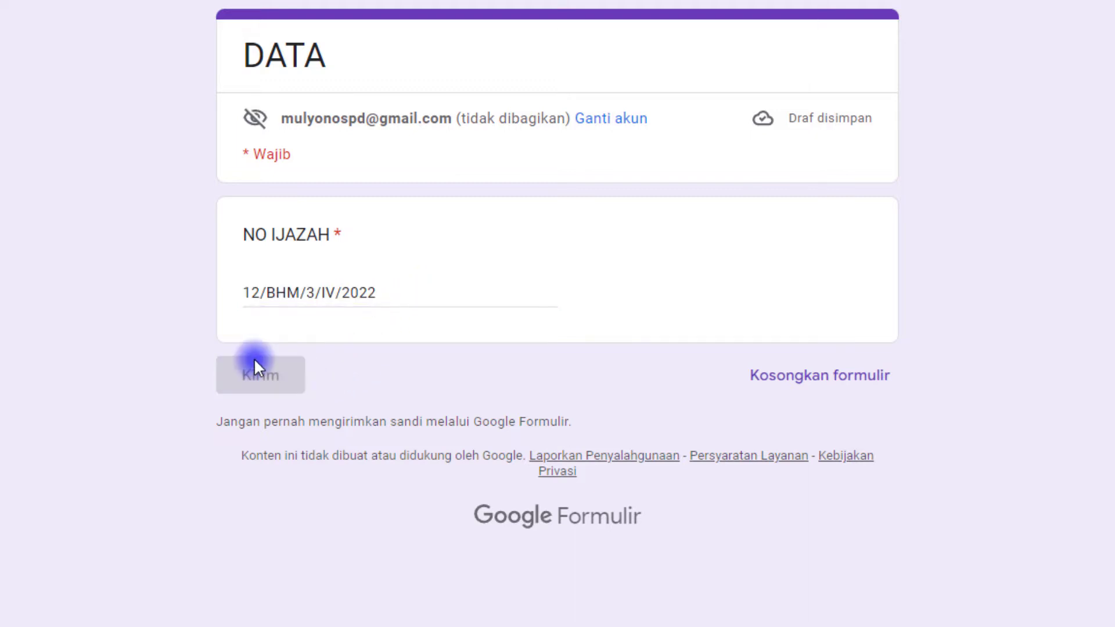
Start another response to the form and paste the copied number into NO IJAZAH
click(327, 169)
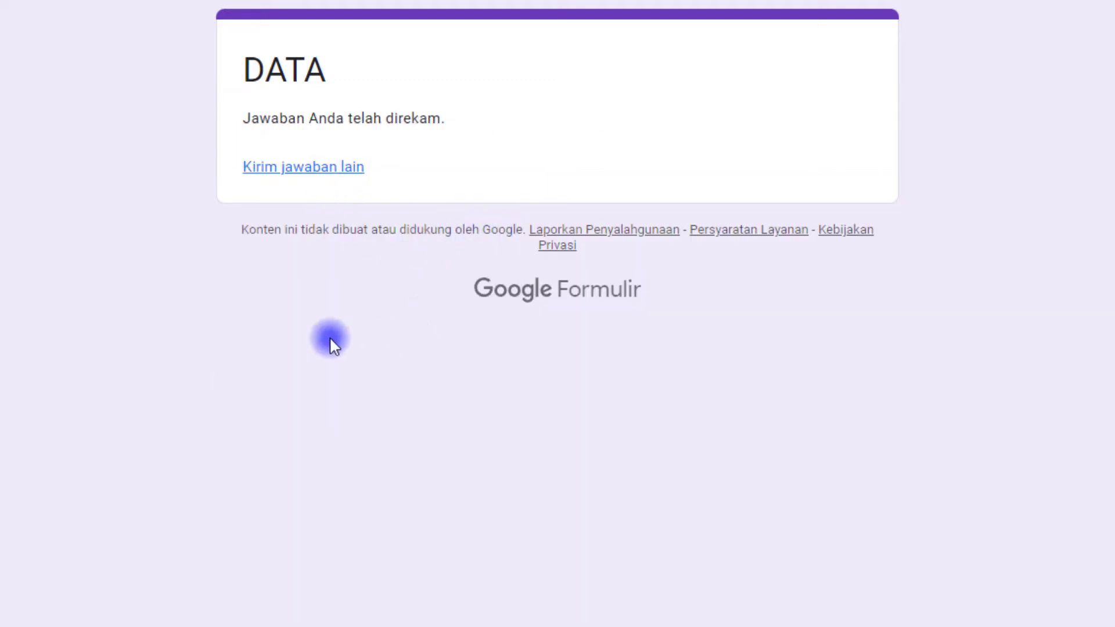
click(320, 293)
key(ctrl+v)
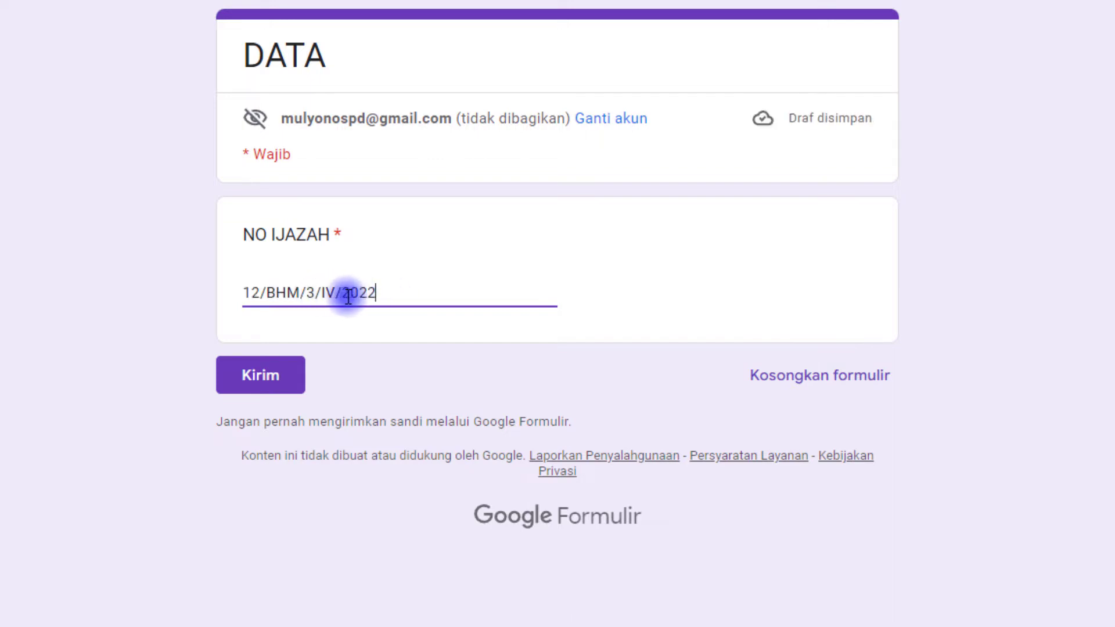
Try to submit the NO IJAZAH answer with a space inserted after BHM, and remove the space again
click(290, 291)
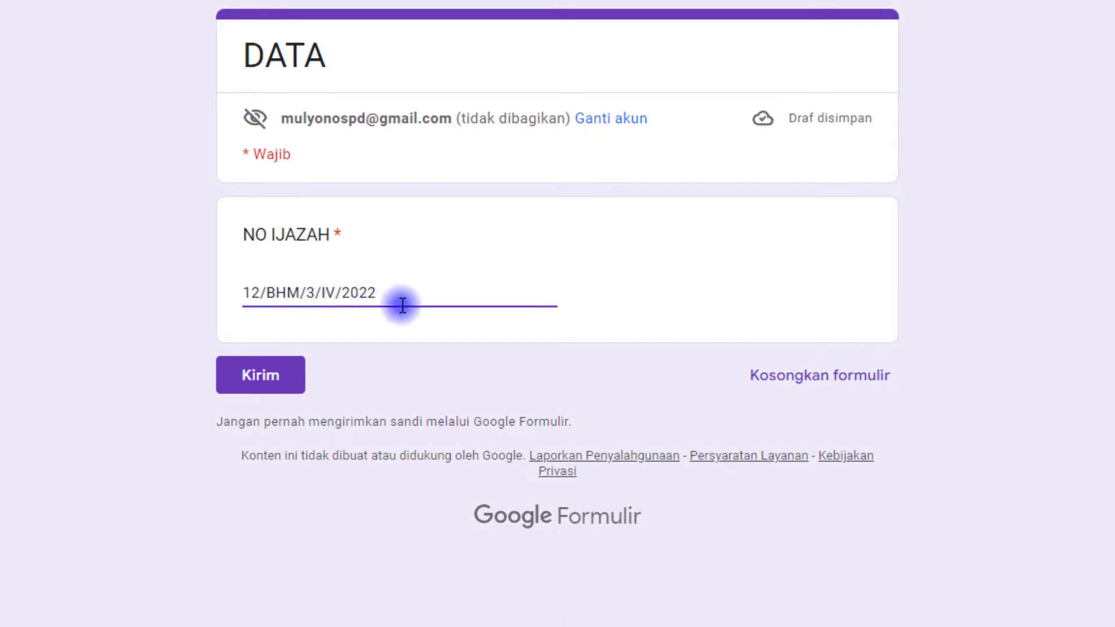
click(300, 292)
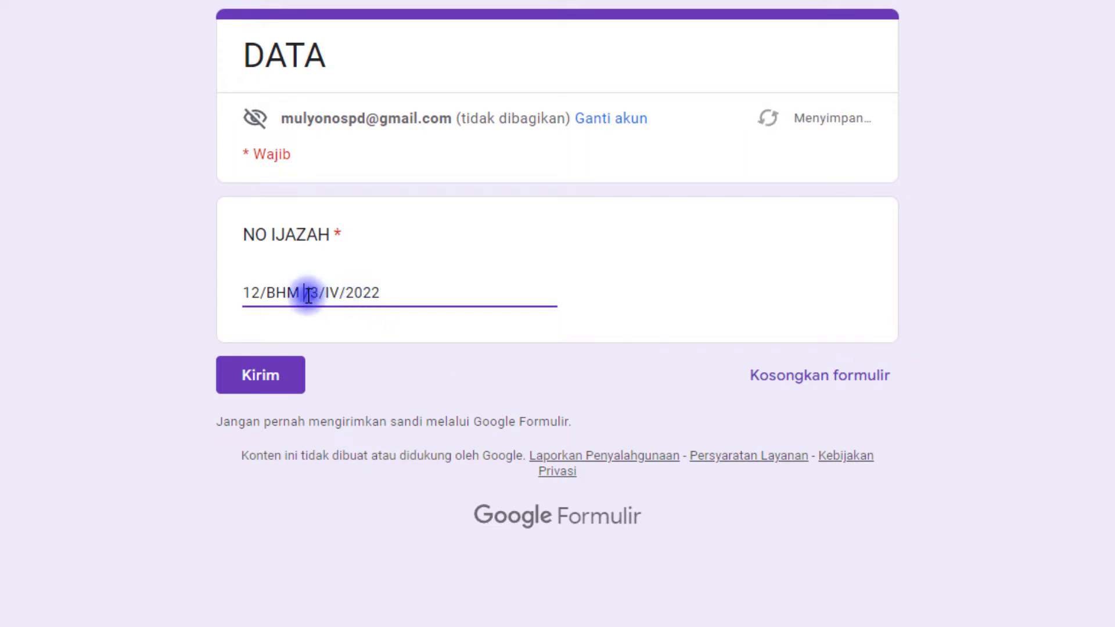
click(353, 348)
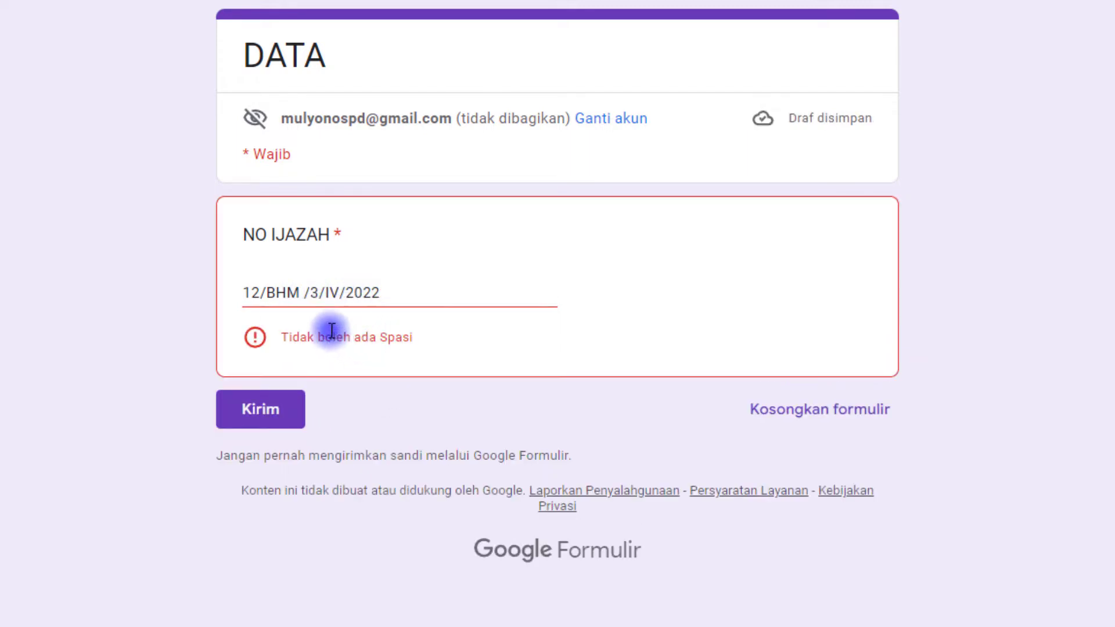
click(276, 416)
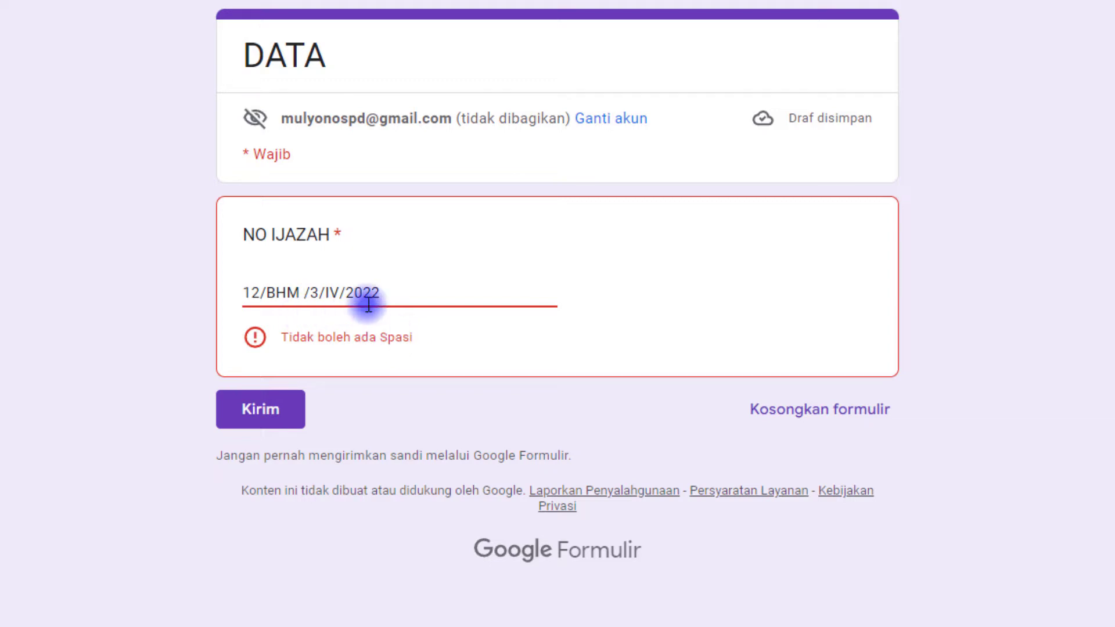
key(BackSpace)
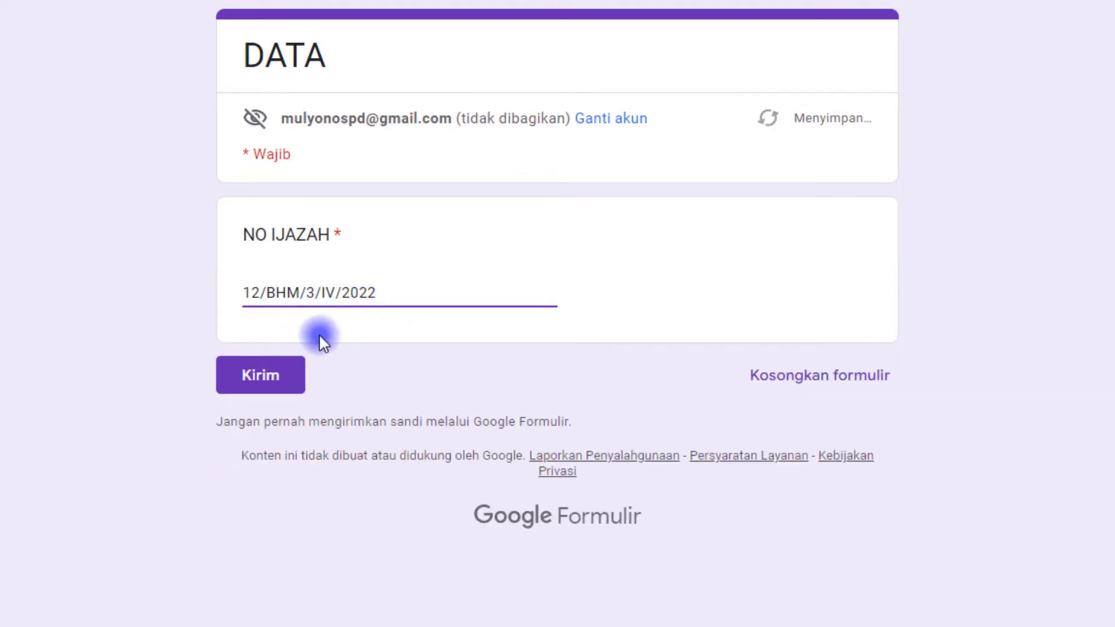
Append XCVXCVvfgdfgdfg to the end of the NO IJAZAH answer, submit it and start another response
click(403, 293)
text(X)
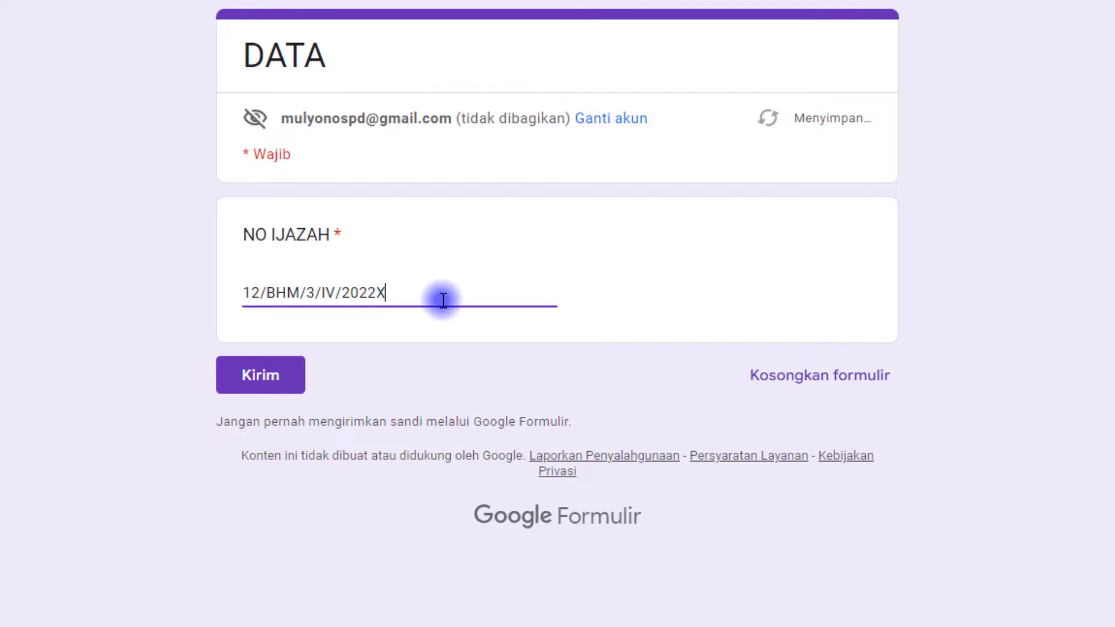
text(CVXCVvfgdfgdfg)
click(284, 373)
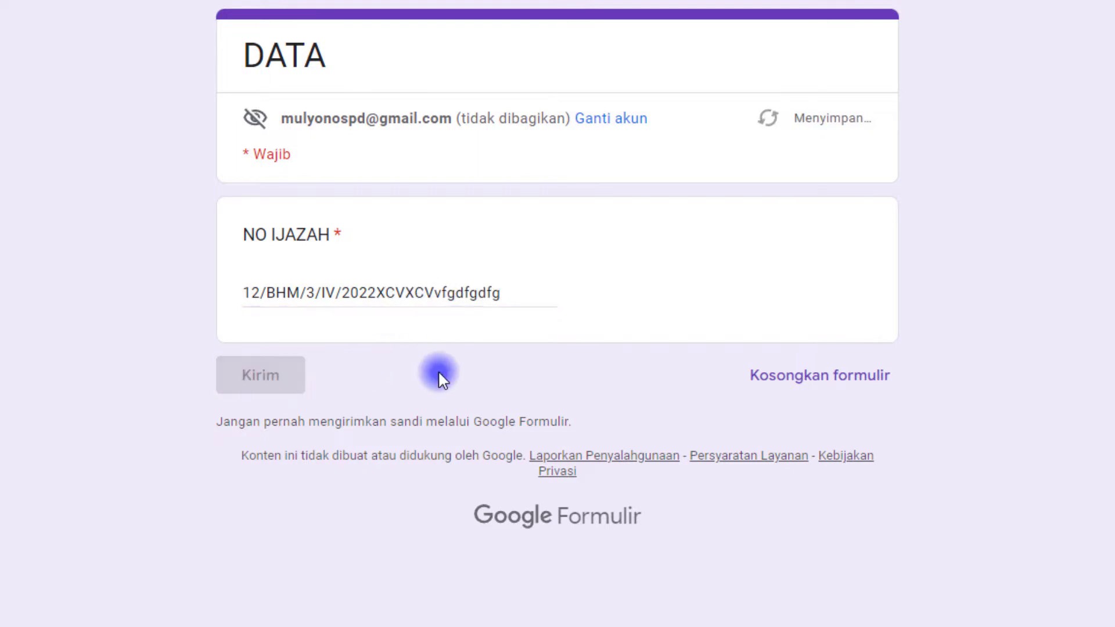
click(307, 169)
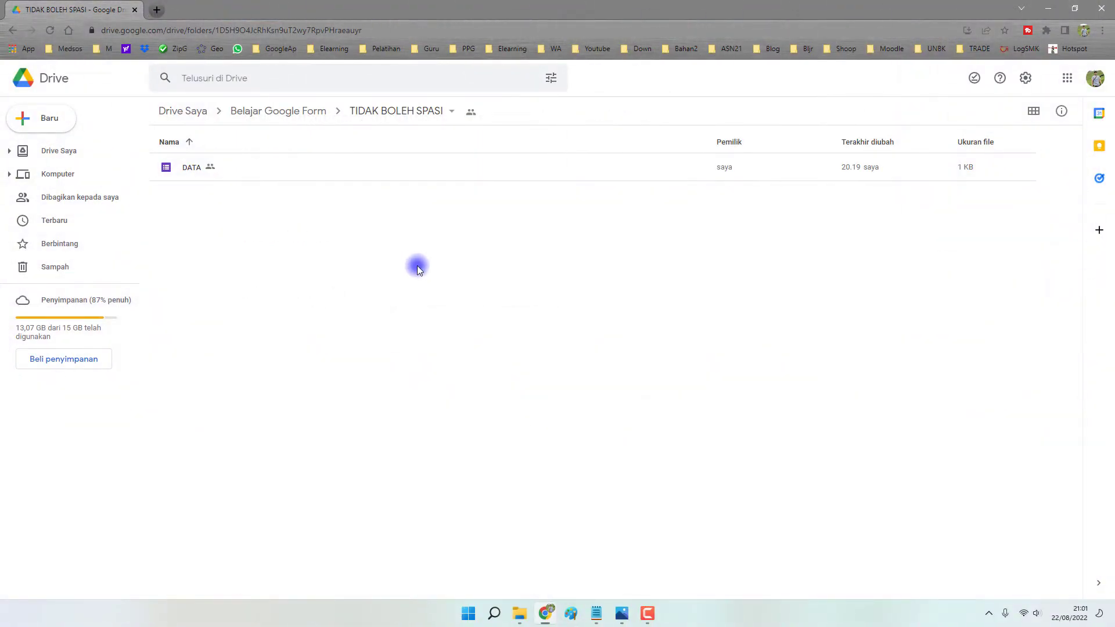
Create a new blank Google Form in the TIDAK BOLEH SPASI folder, accepting that it is shared
right_click(398, 240)
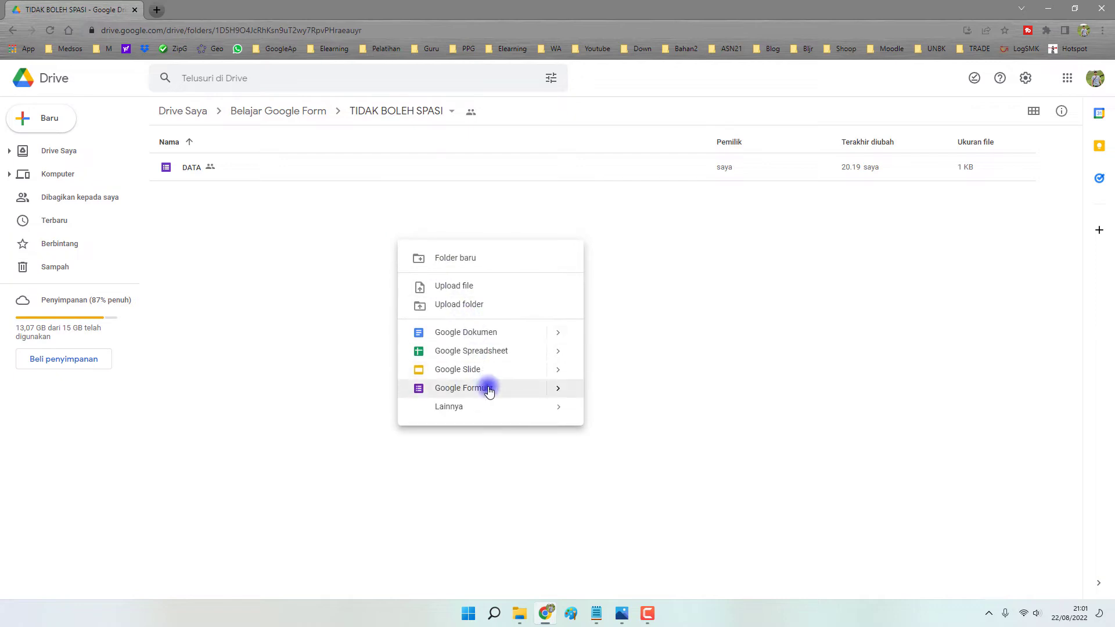
click(522, 388)
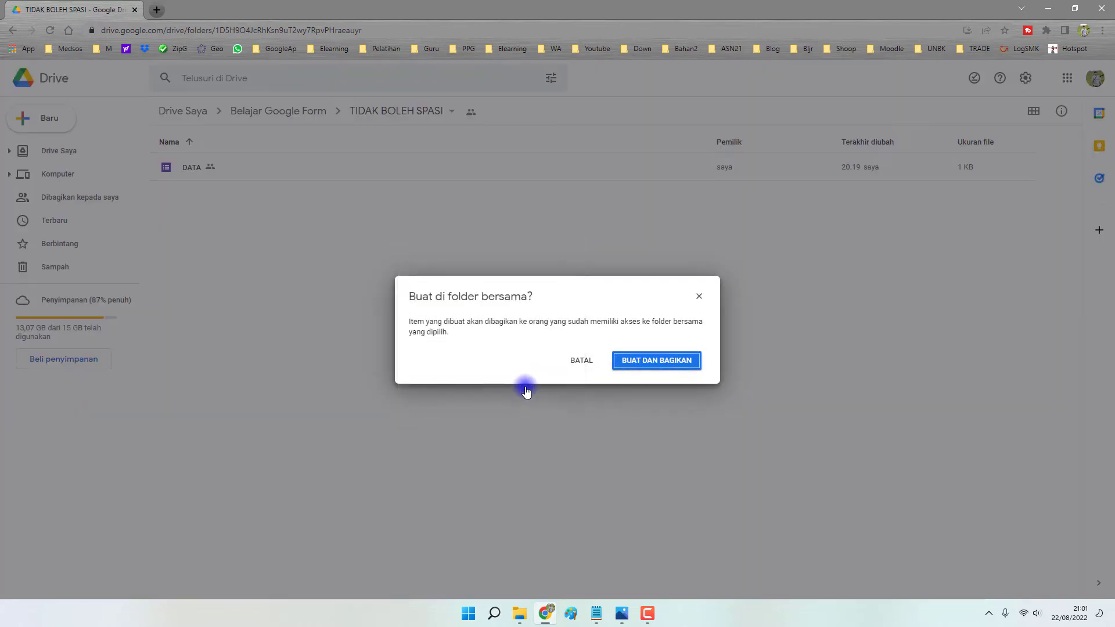
click(644, 361)
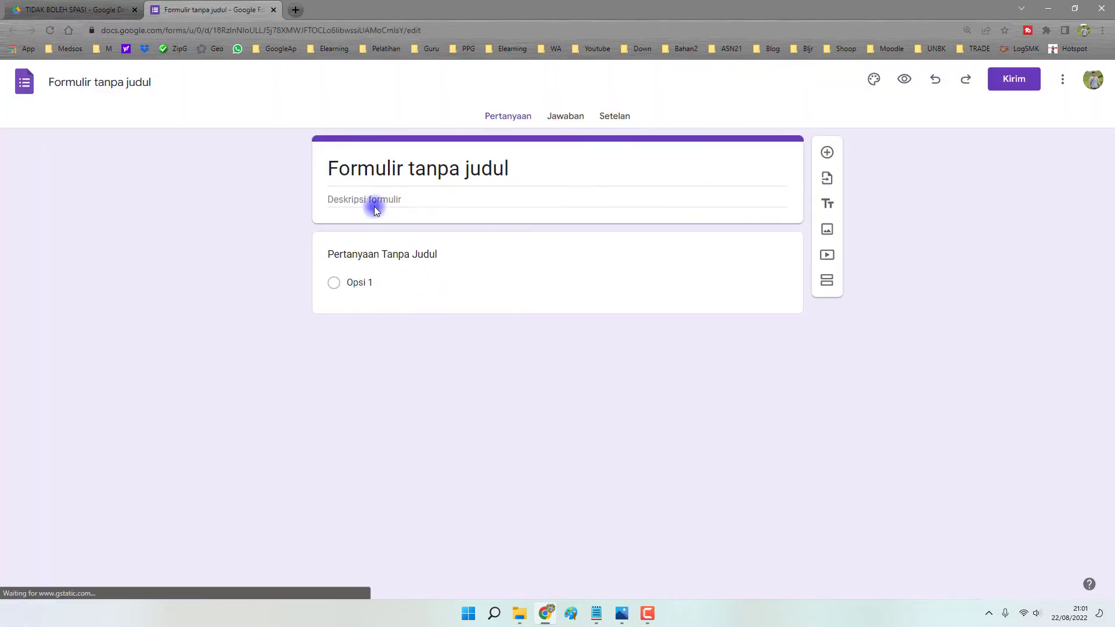
Set the new form's title to "Identitas Siswa"
click(411, 175)
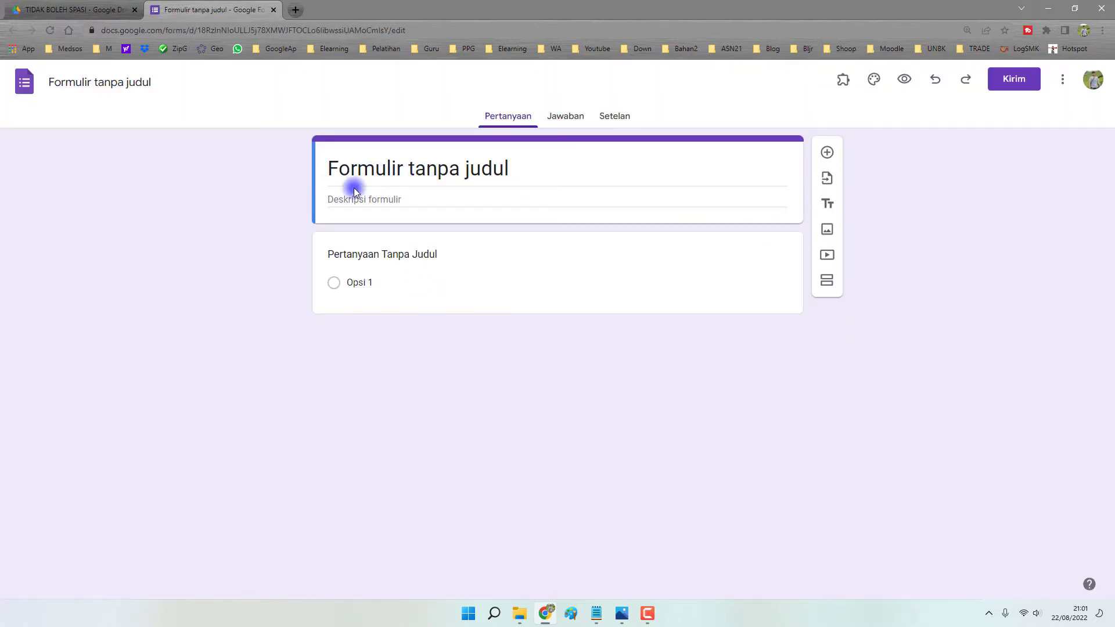
click(395, 169)
triple_click(417, 169)
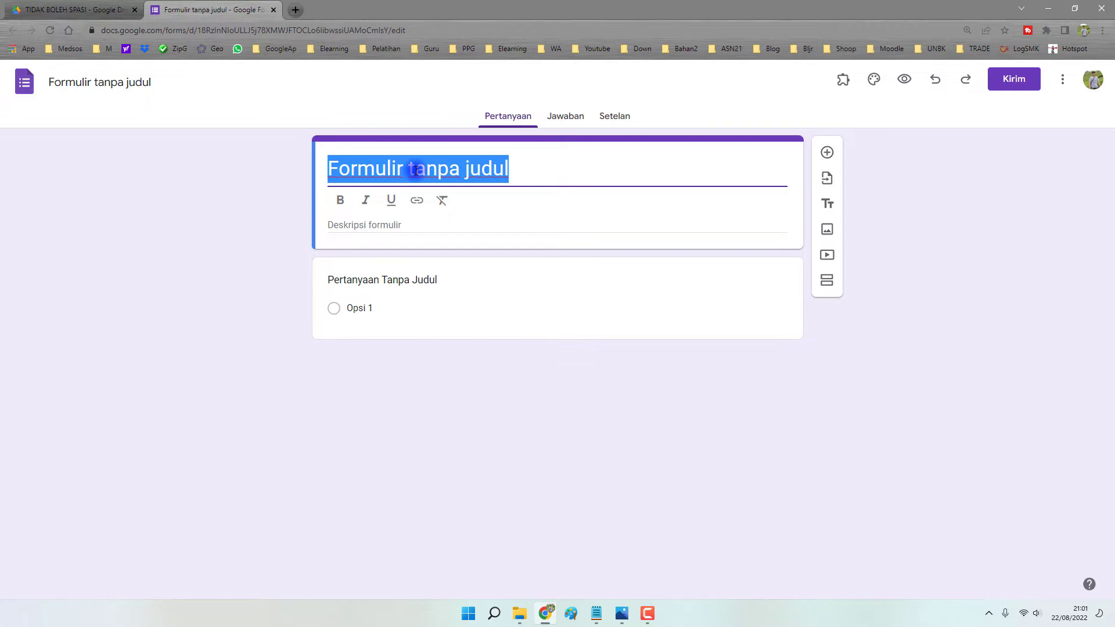
text(Identi)
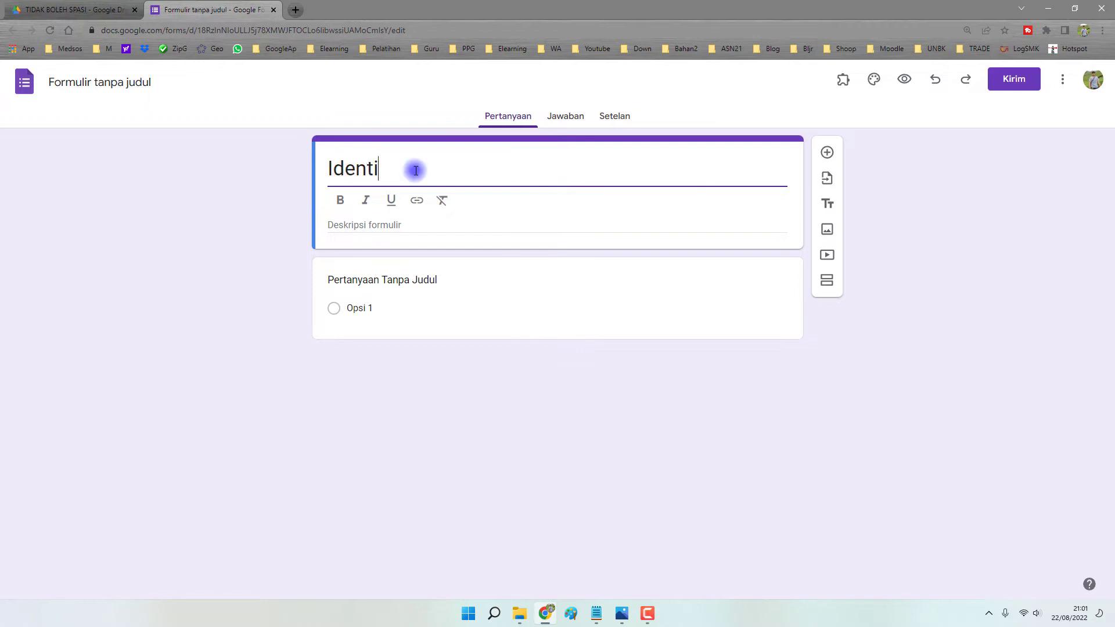
text(tas Sisw)
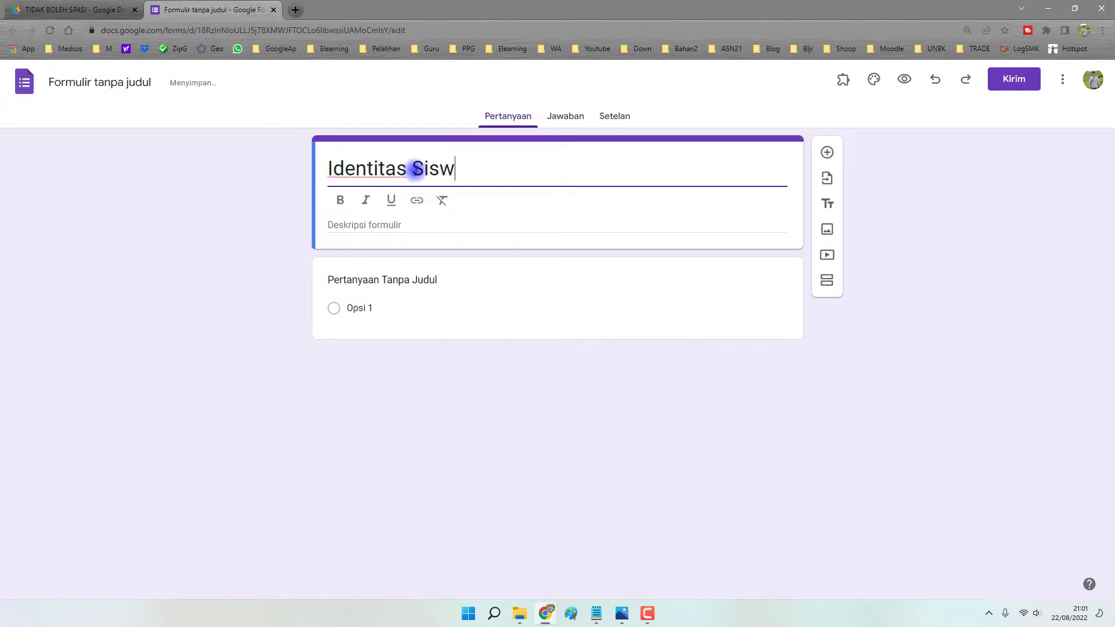
text(a)
click(216, 174)
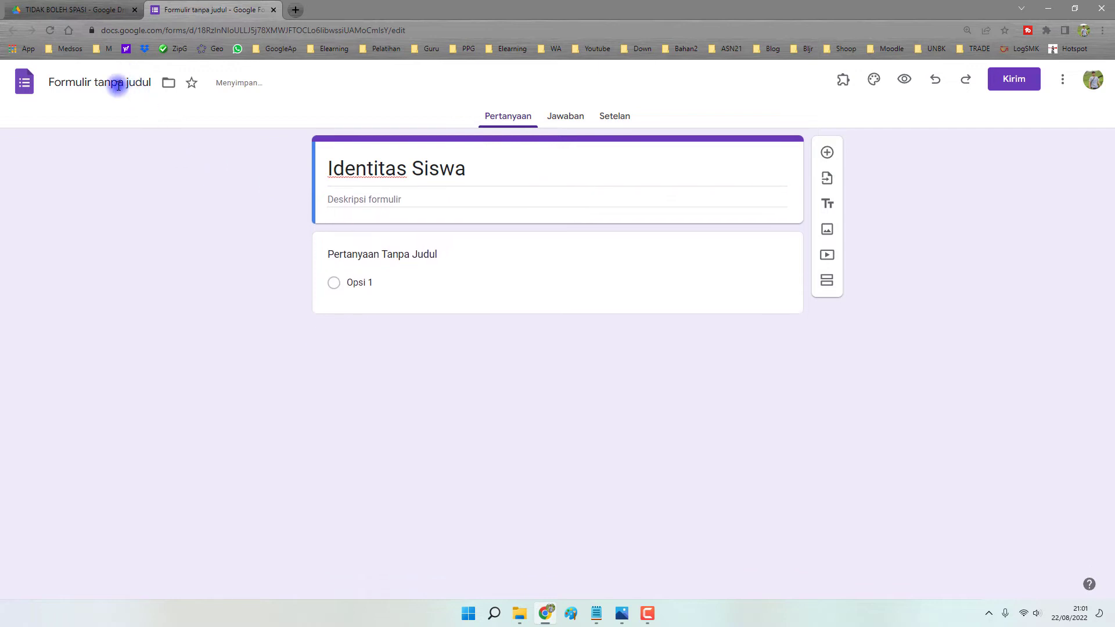
Title the first question "Nama Siswa" as a short answer and make it required
click(374, 253)
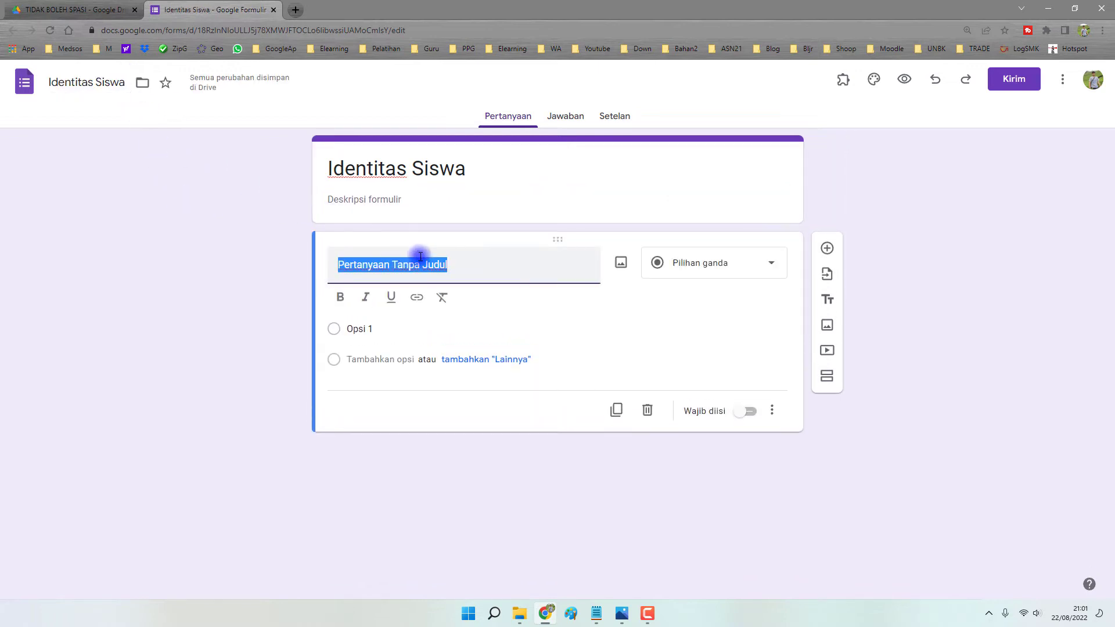
text(Nama )
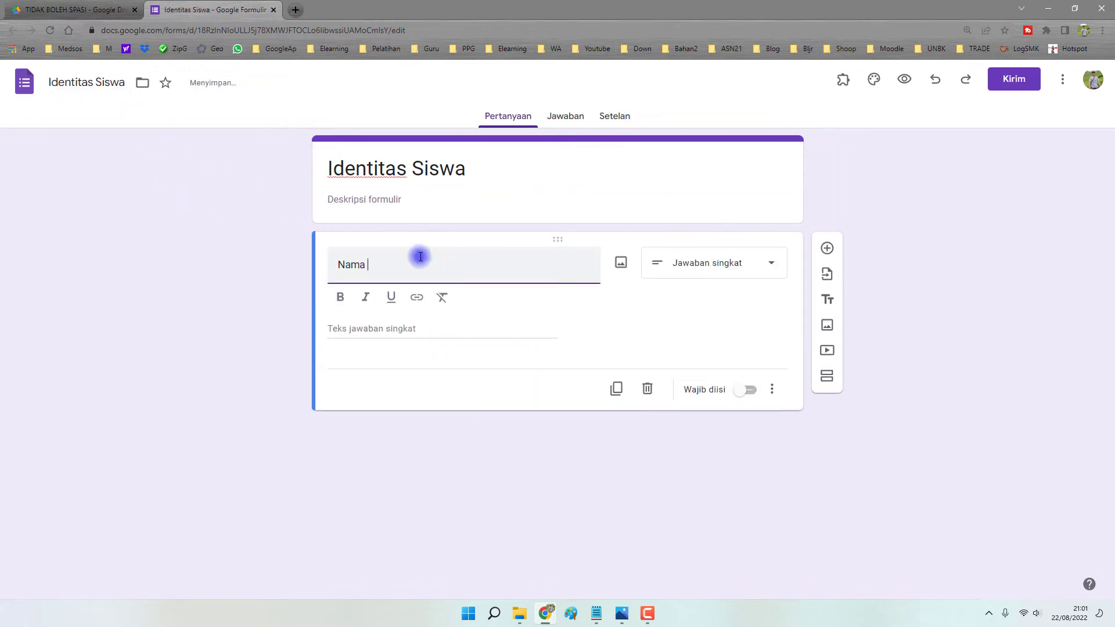
text(Siswa)
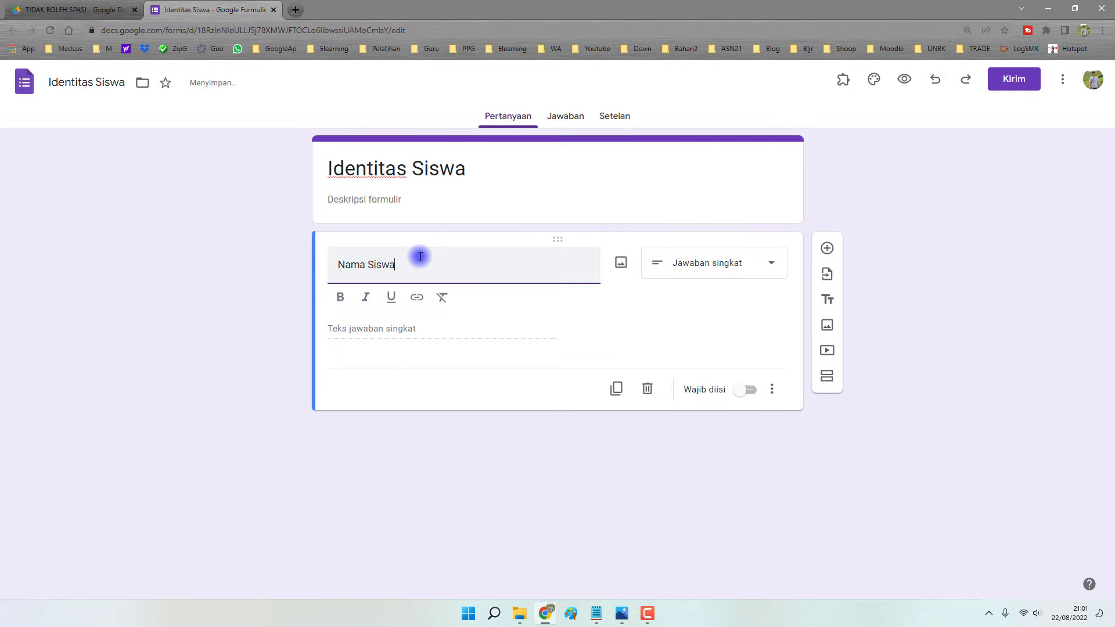
click(749, 389)
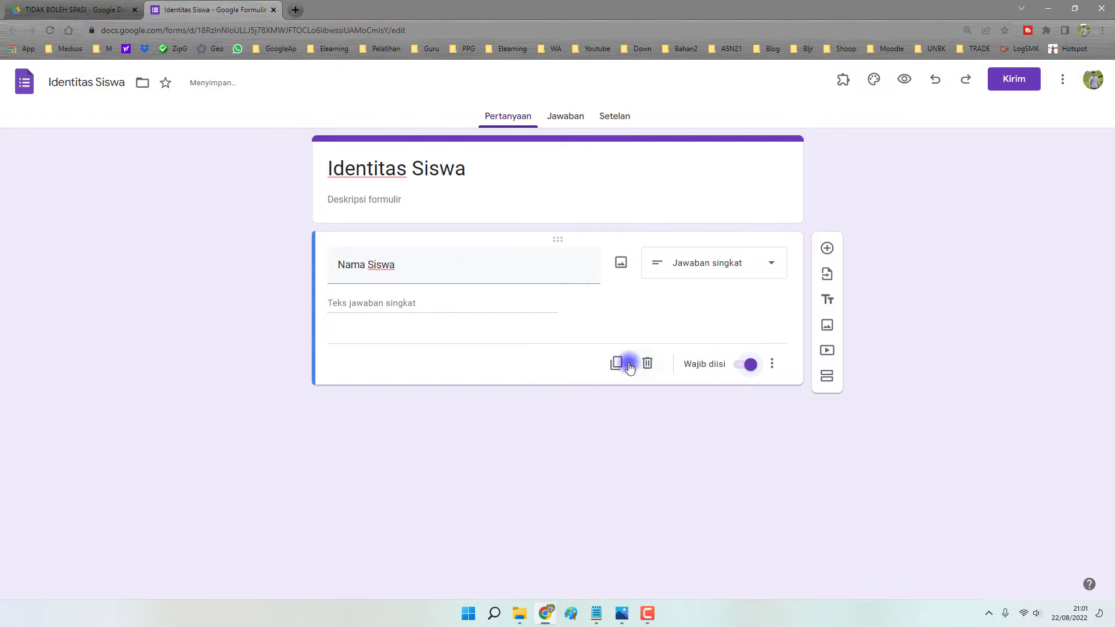
Add a second short-answer question titled "No Ijazah" and make it required
click(828, 250)
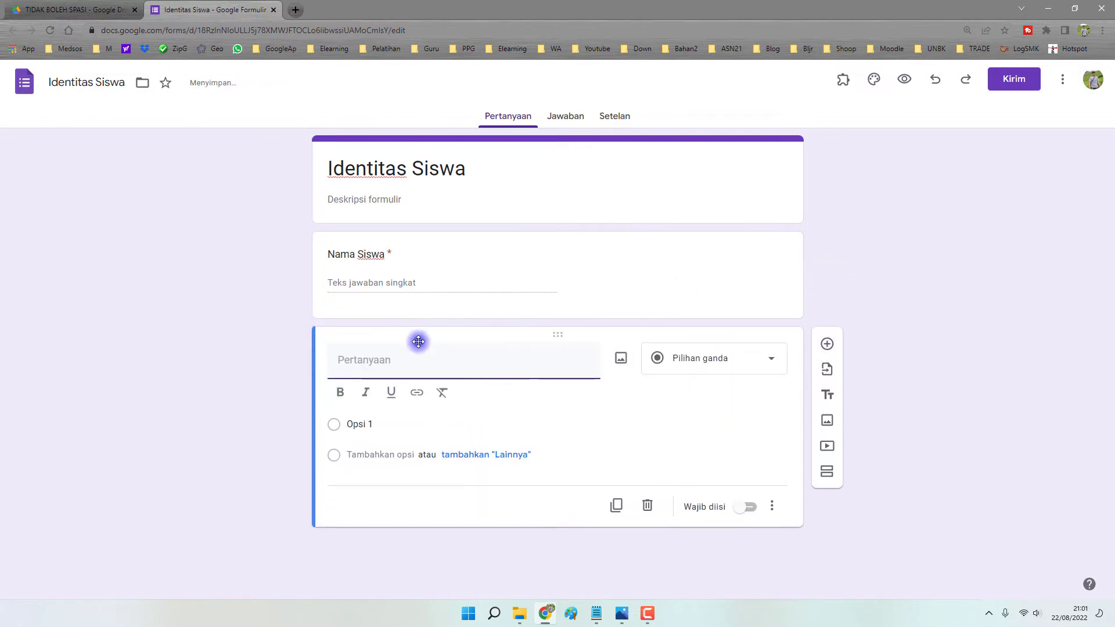
text(No Ijazah)
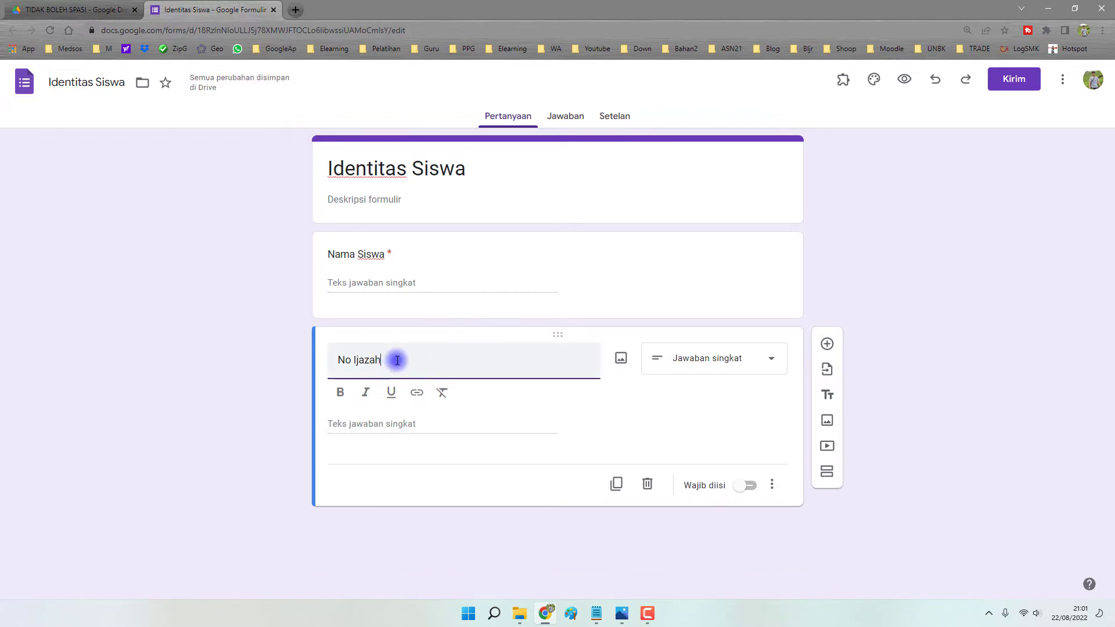
click(383, 273)
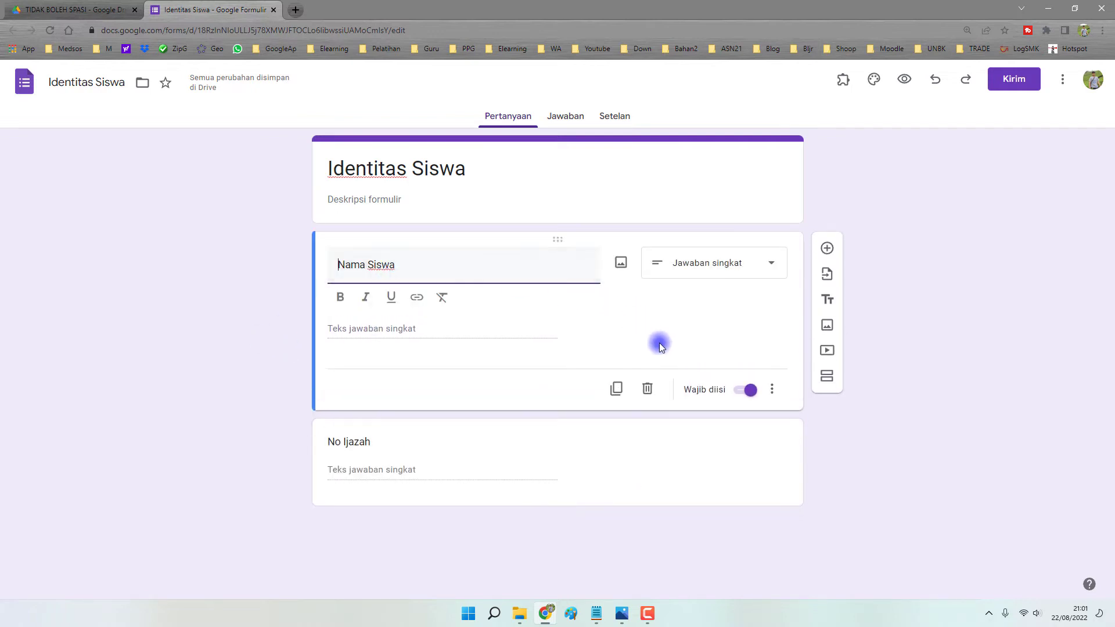
click(391, 450)
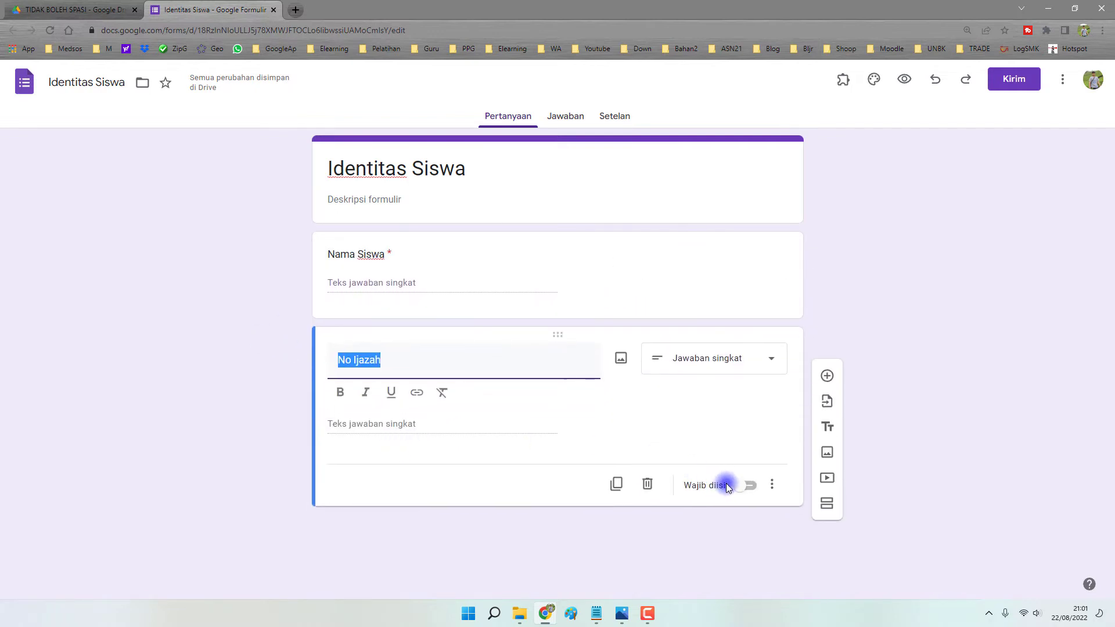
click(744, 485)
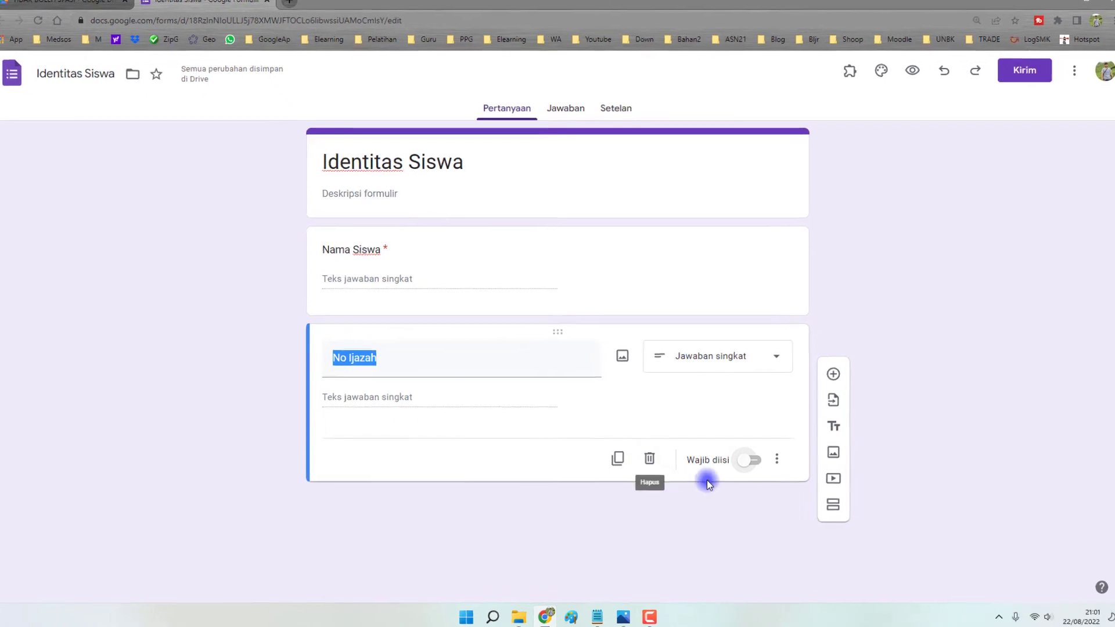
click(748, 460)
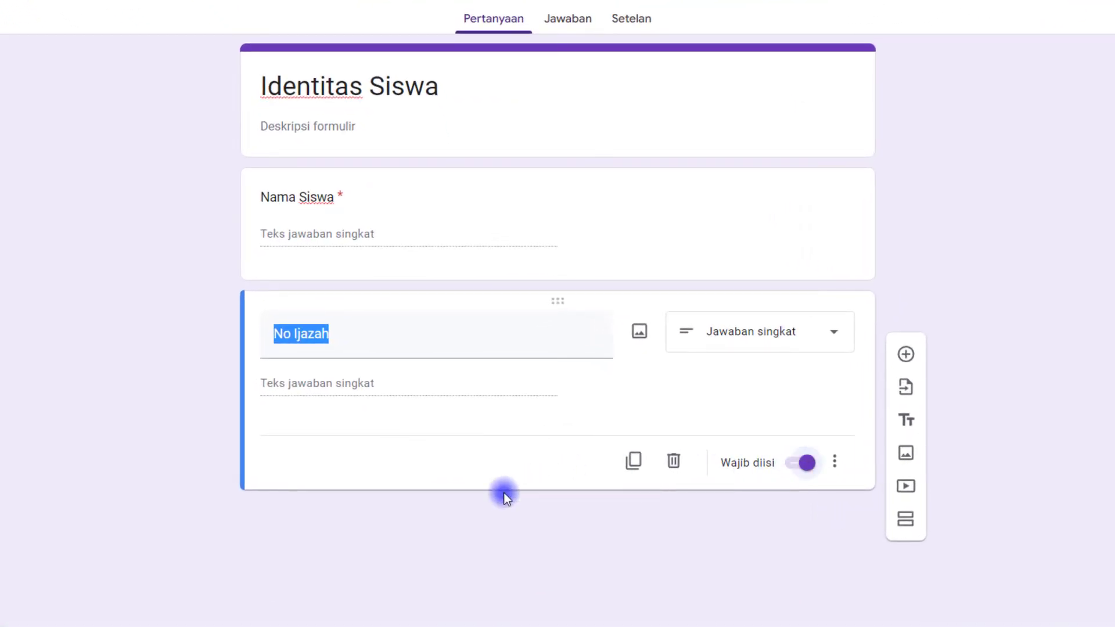
click(537, 548)
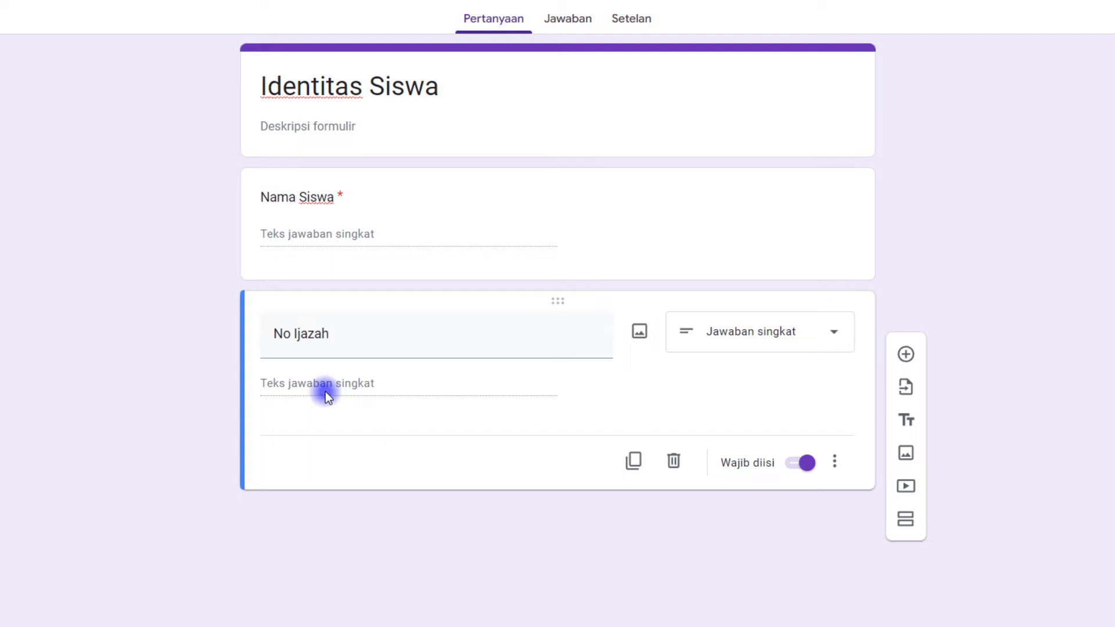
Add response validation to the No Ijazah question, using Ekspresi reguler with the condition Tidak berisi
click(839, 468)
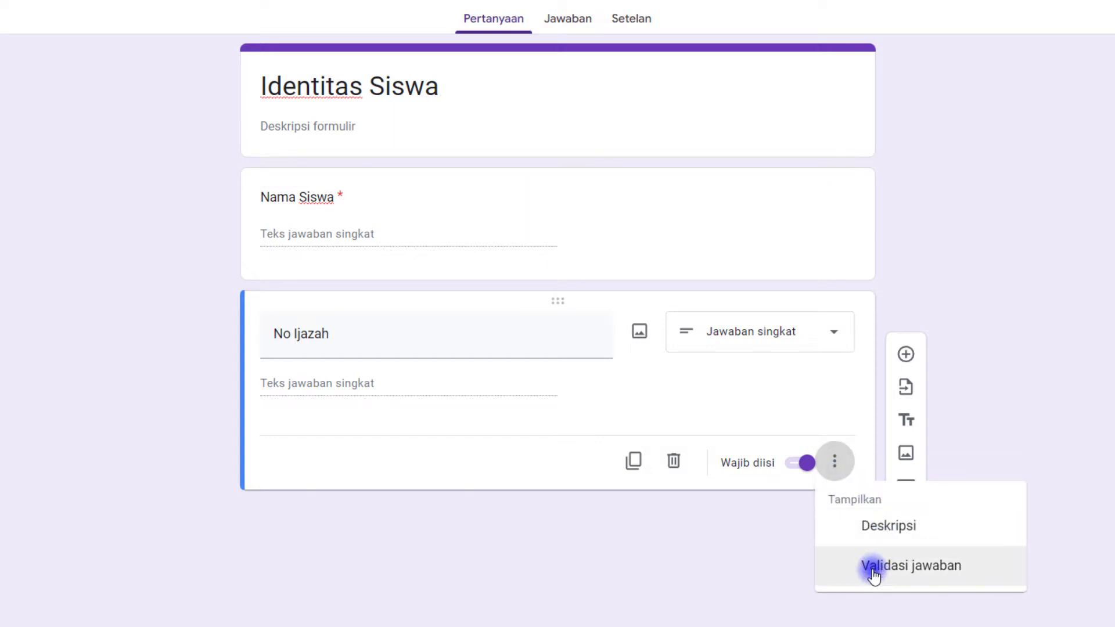
click(903, 566)
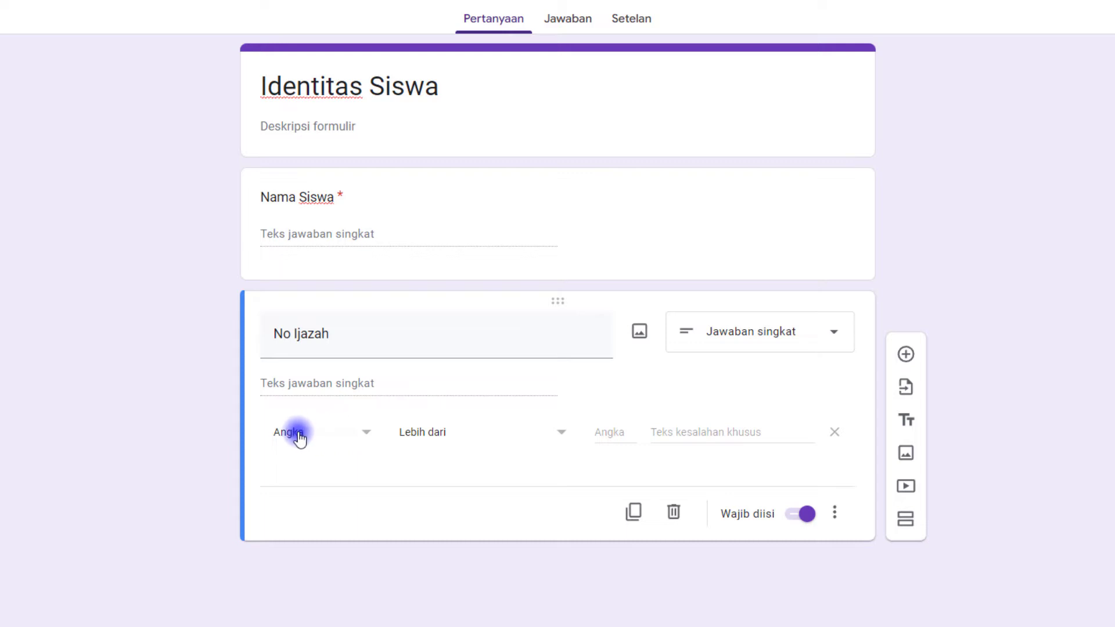
click(340, 434)
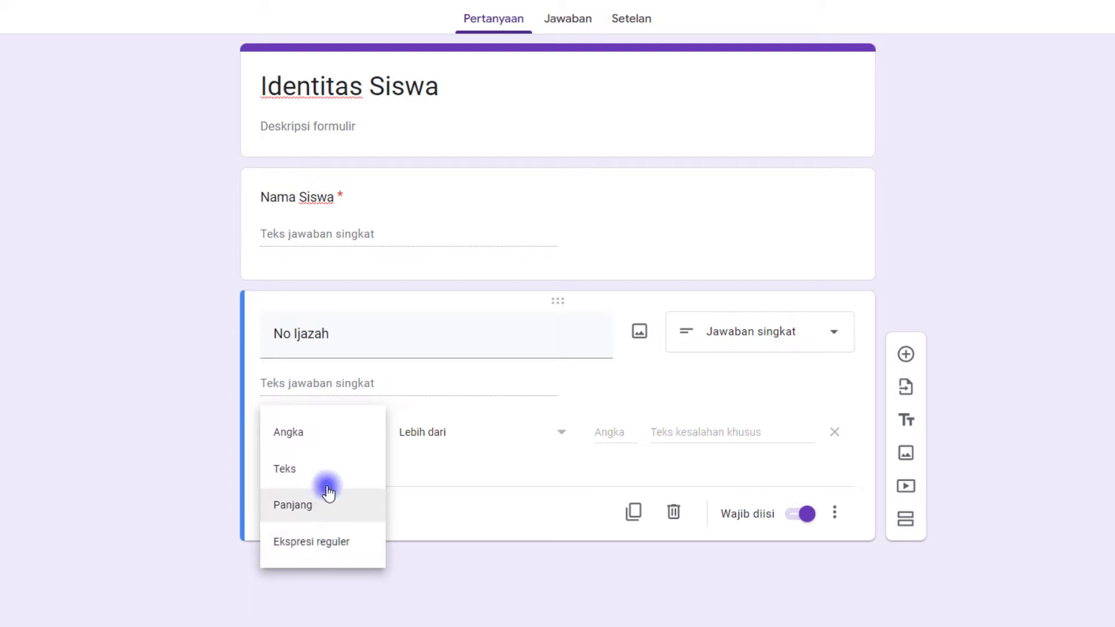
click(334, 548)
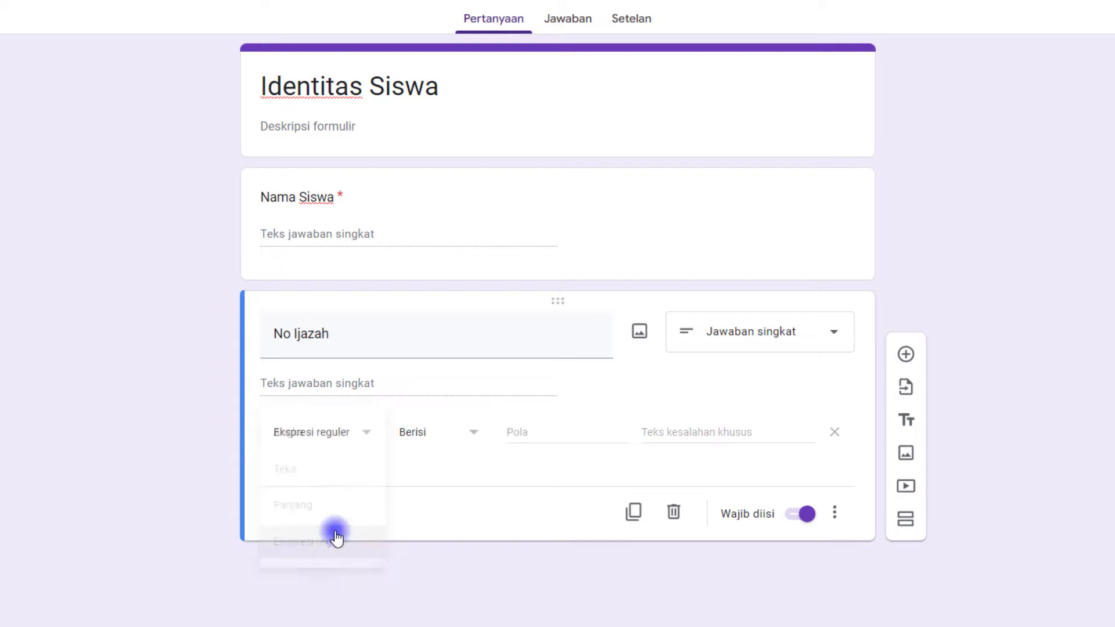
click(431, 440)
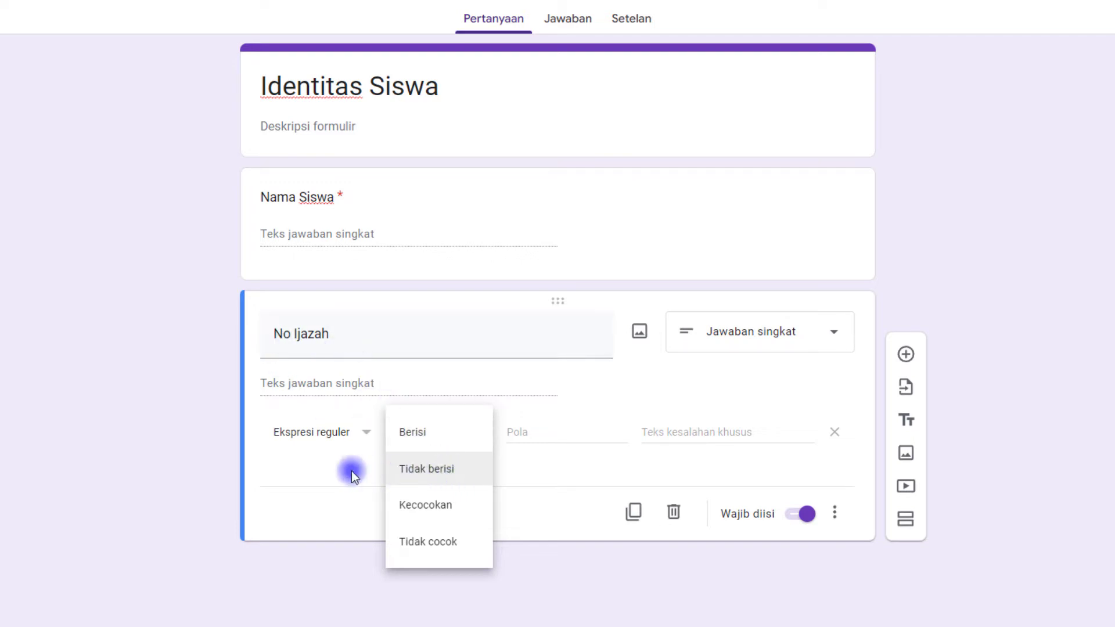
click(455, 475)
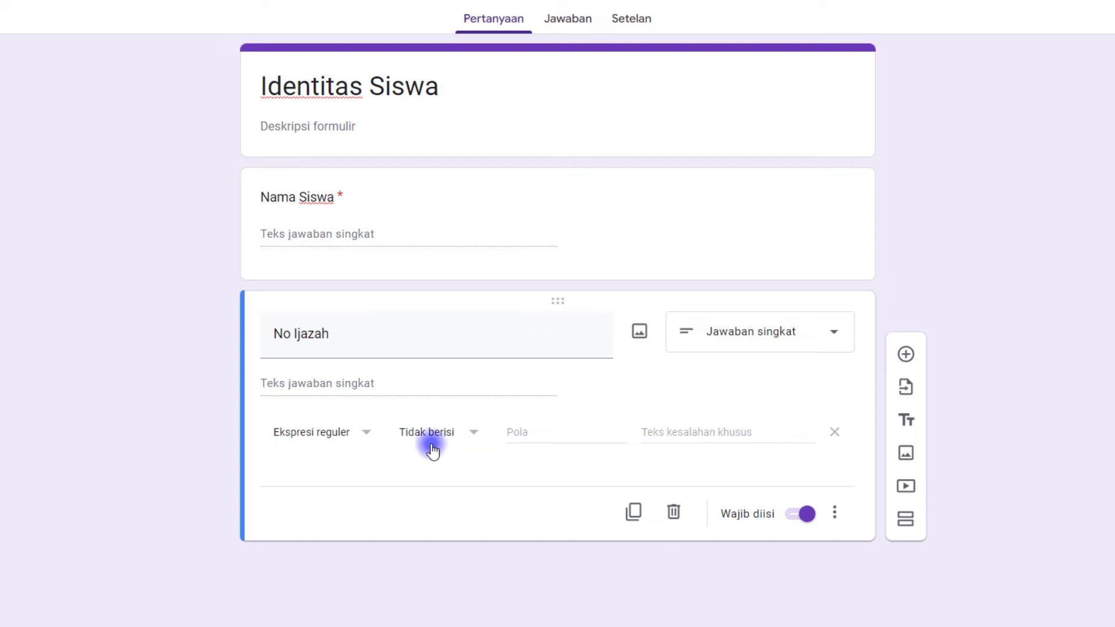
Set the validation pattern of the No Ijazah question to \s
click(531, 432)
text(\)
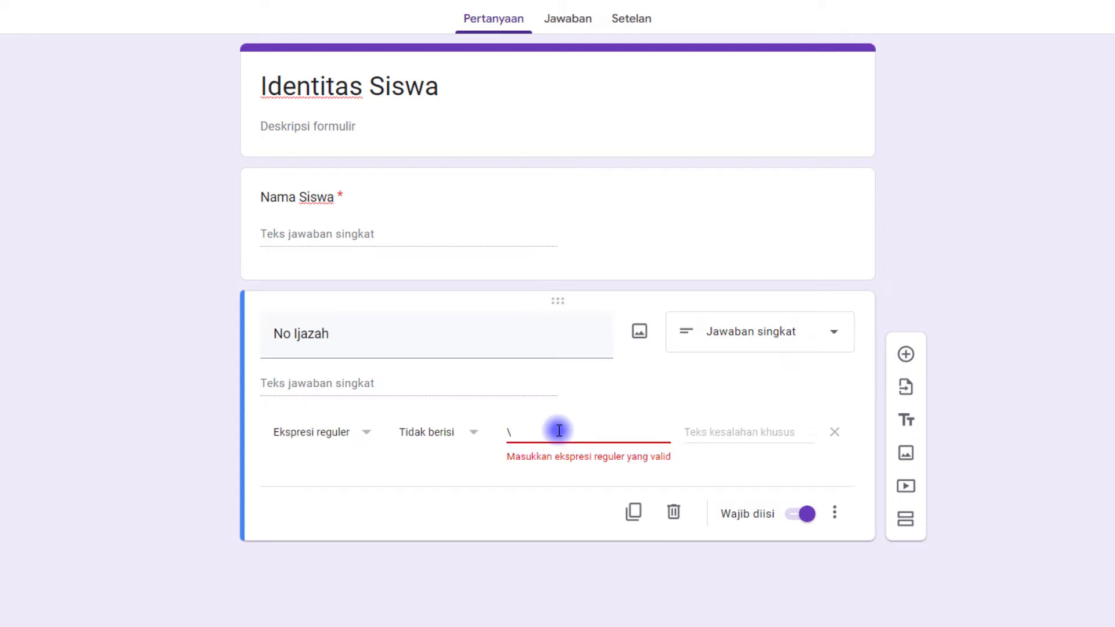
text(s)
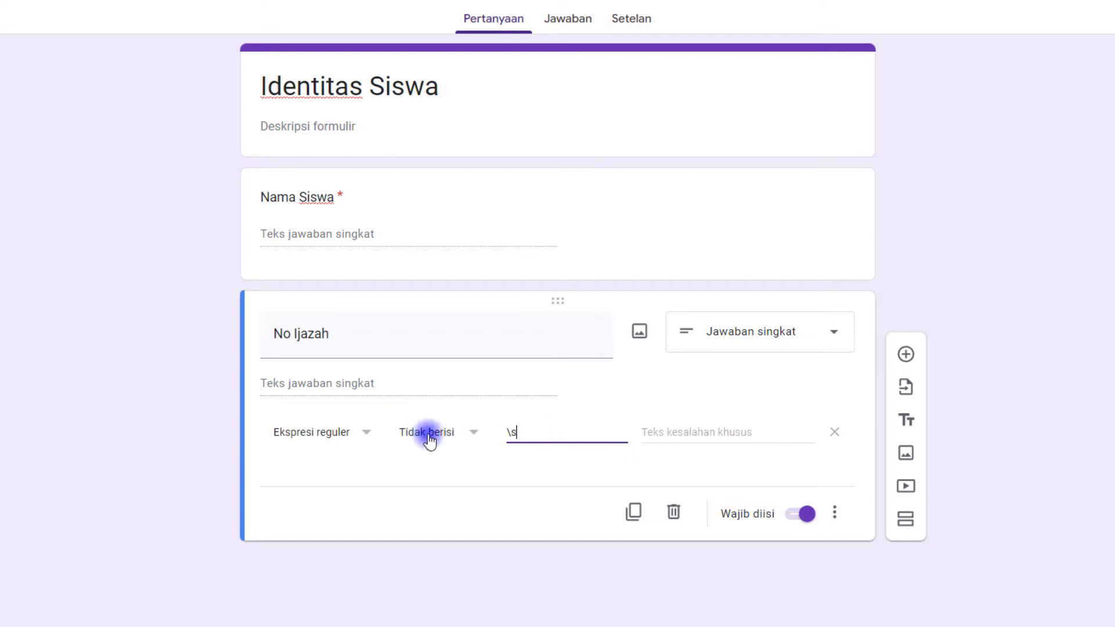
drag(547, 433, 491, 435)
click(538, 430)
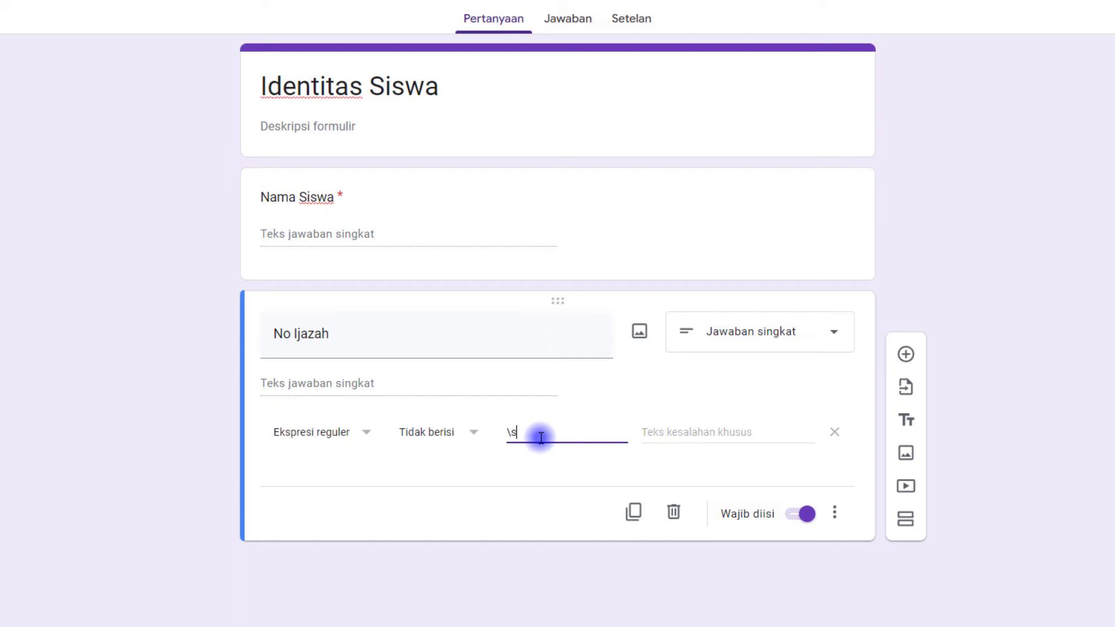
Set the No Ijazah validation's custom error text to "Tidak boleh menggunakan karakter Spasi"
click(691, 433)
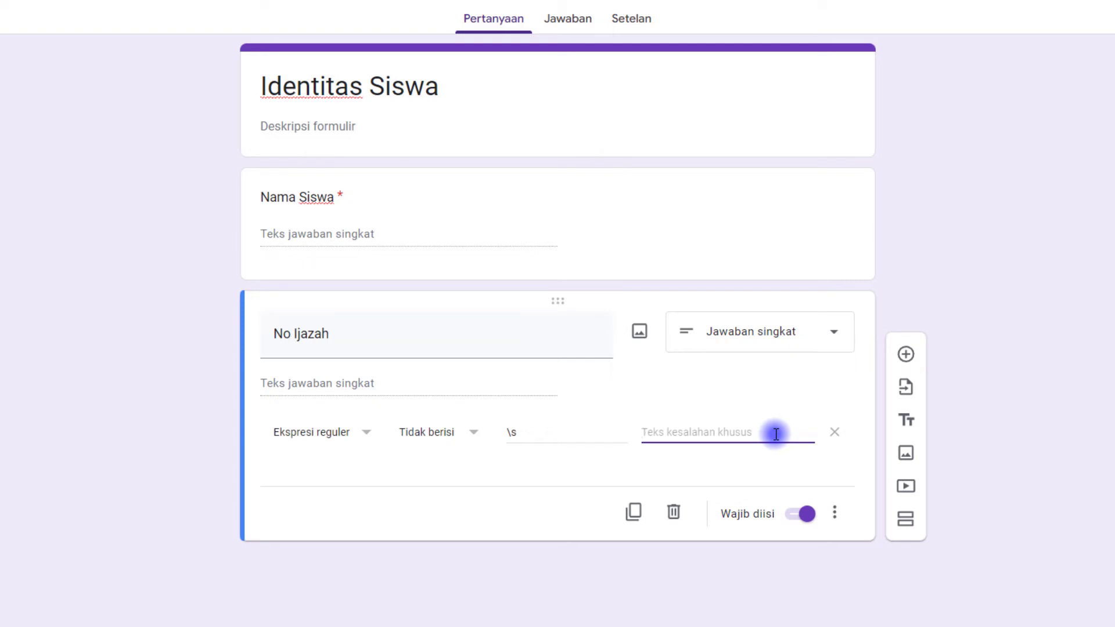
text(T)
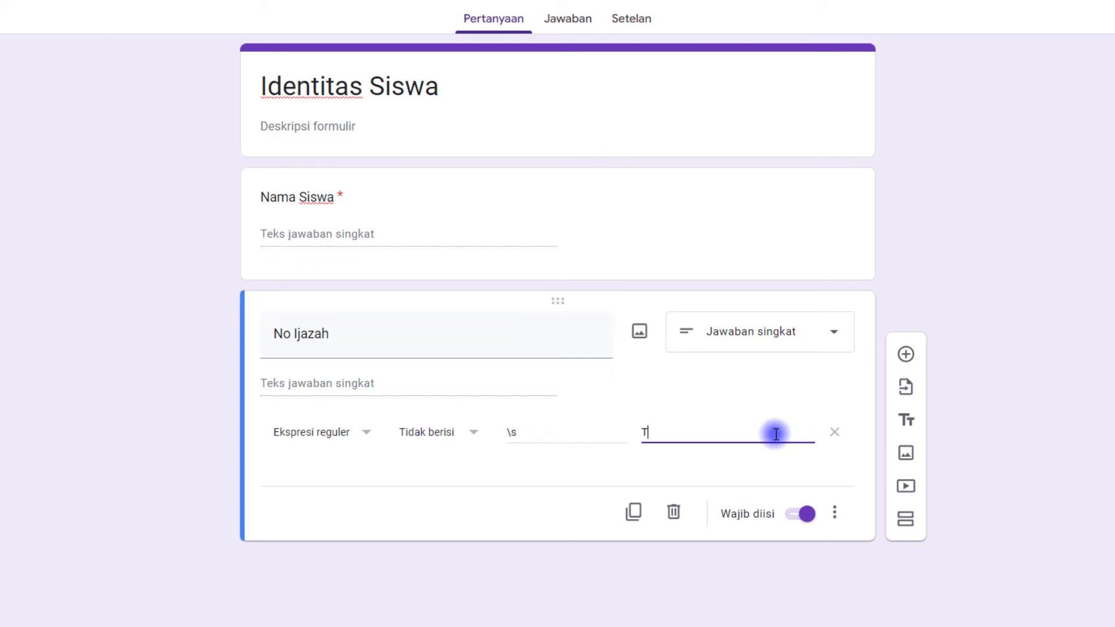
text(idak boleh menggu)
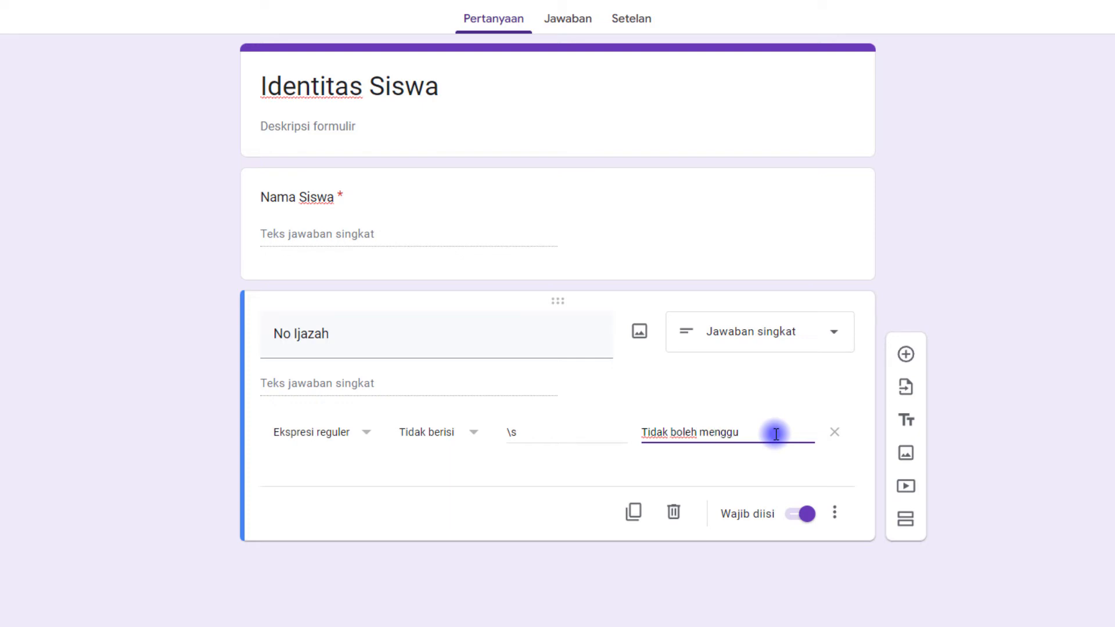
text(nakan karakte)
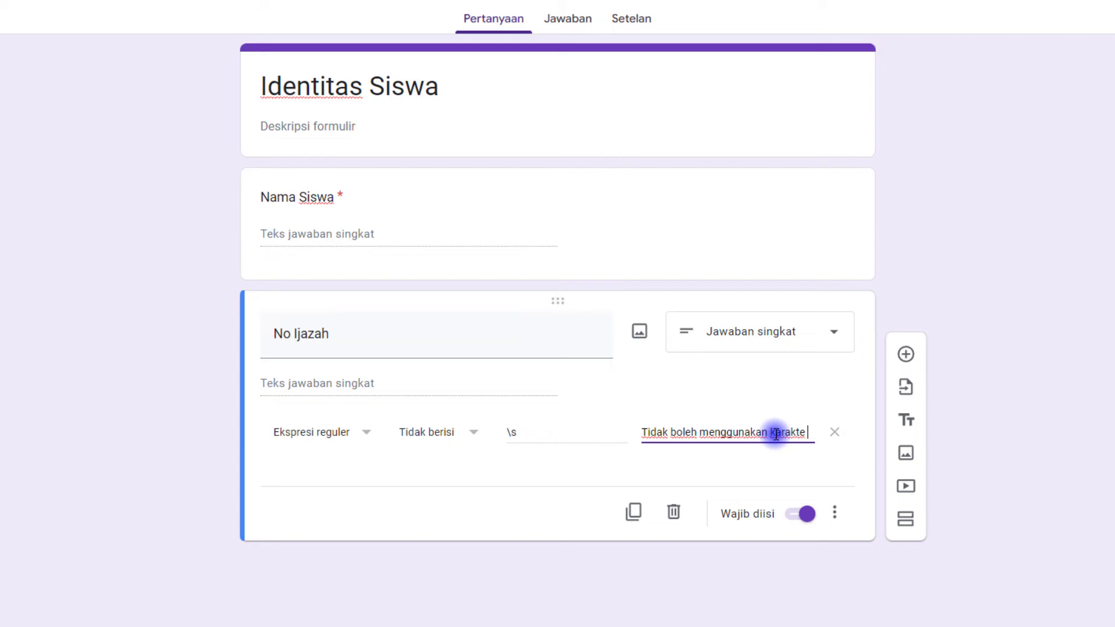
text(e)
key(BackSpace)
text(r Spasi)
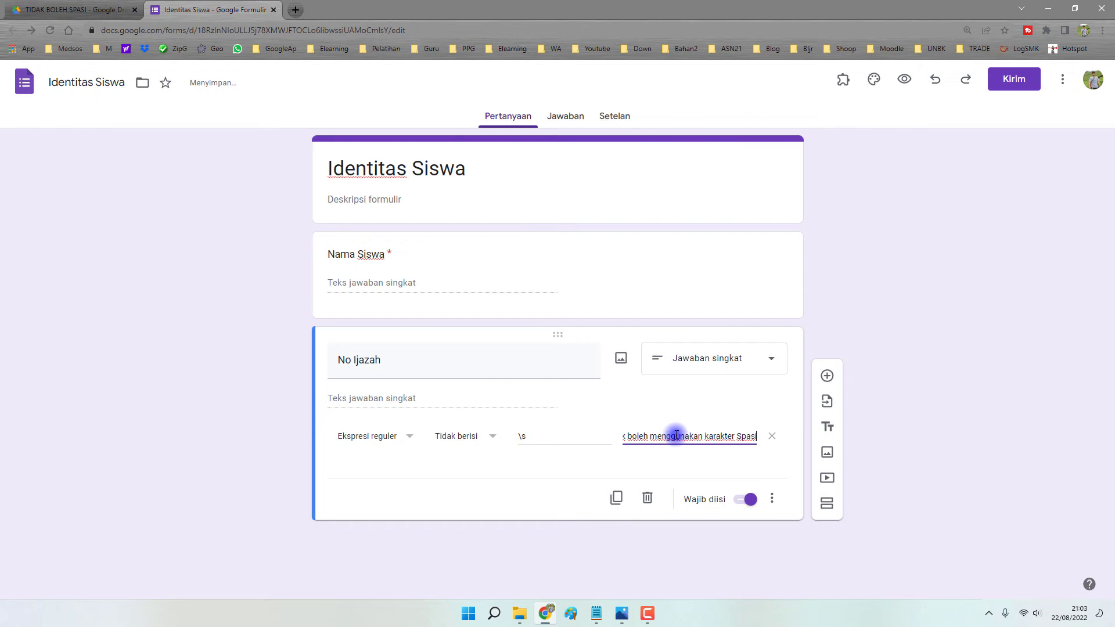
drag(676, 435, 609, 436)
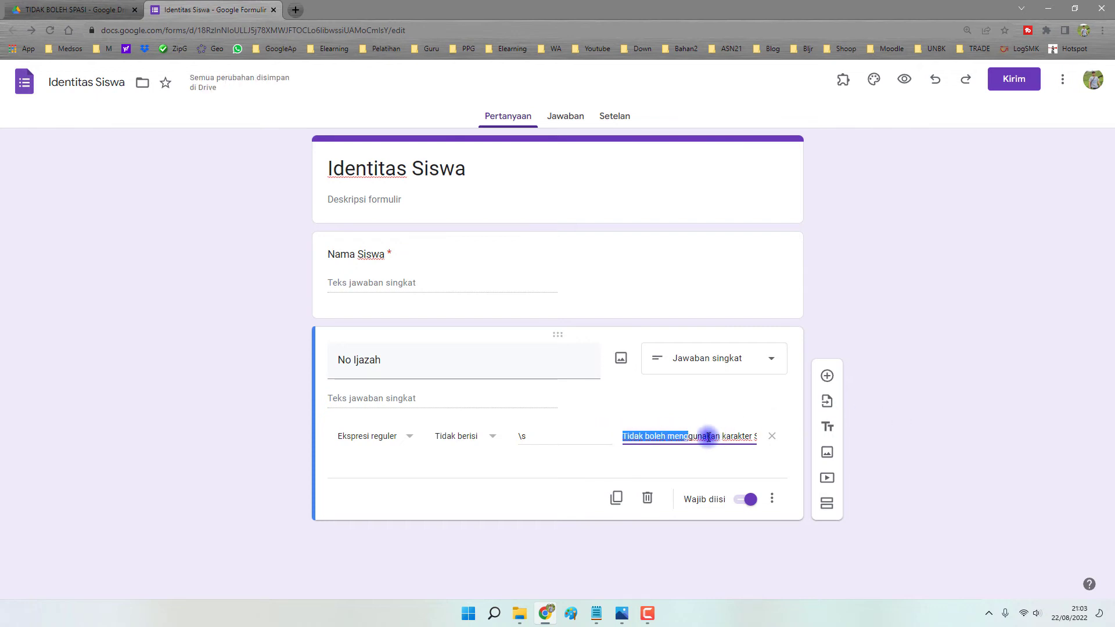
click(981, 442)
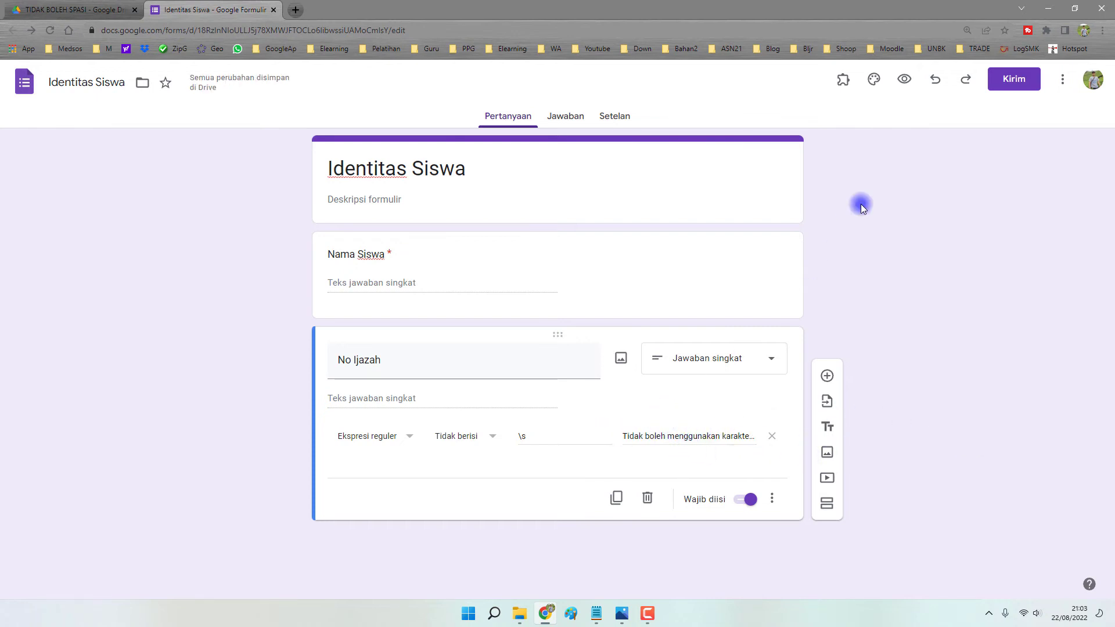
Preview the form and enter the student's full name as the Nama Siswa answer
click(894, 84)
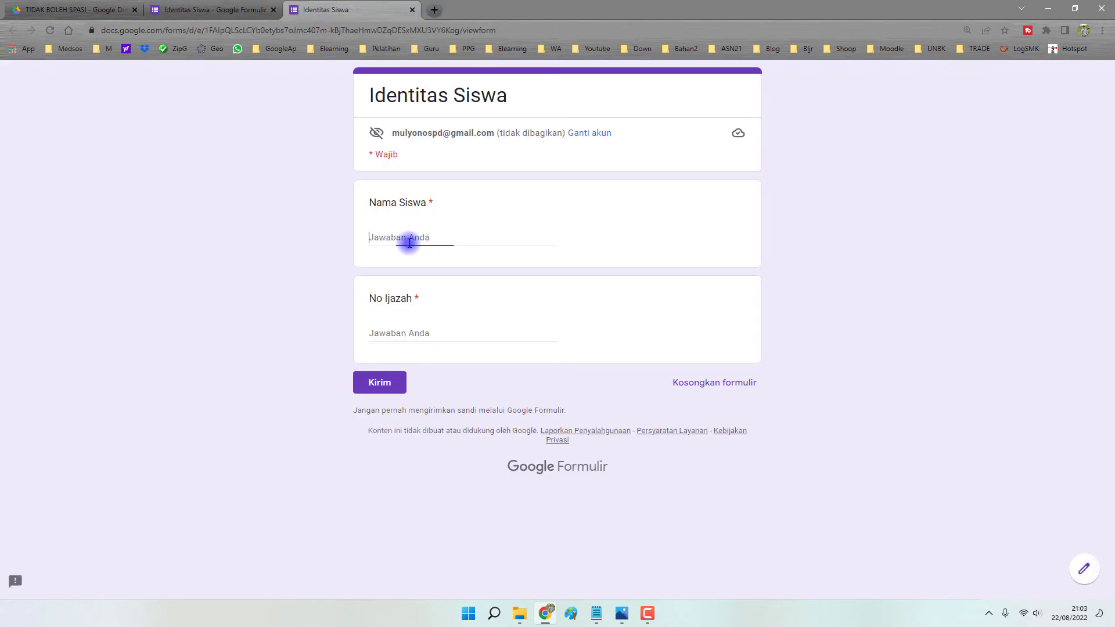
click(409, 243)
text(MUL)
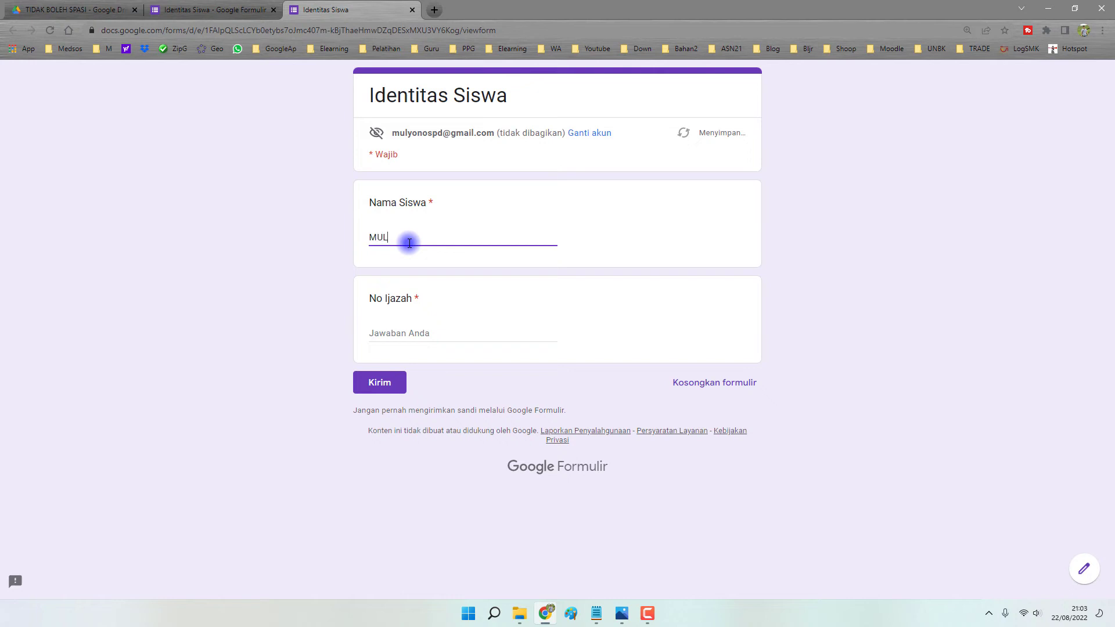
text(YONO S.Pd)
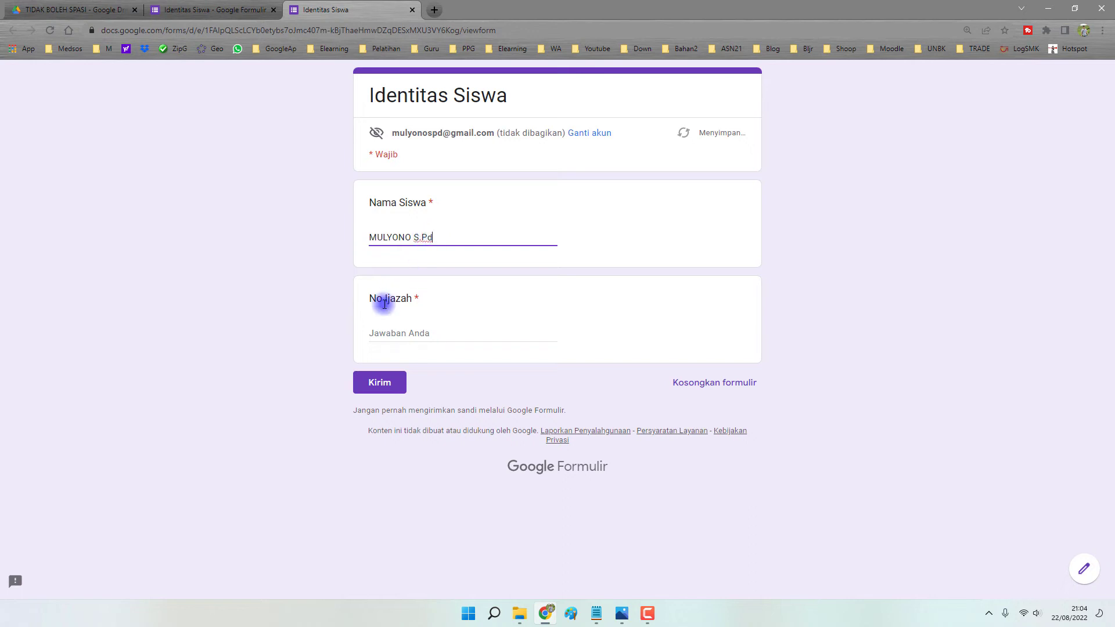
Enter a diploma number without spaces as the No Ijazah answer and submit the response
click(408, 330)
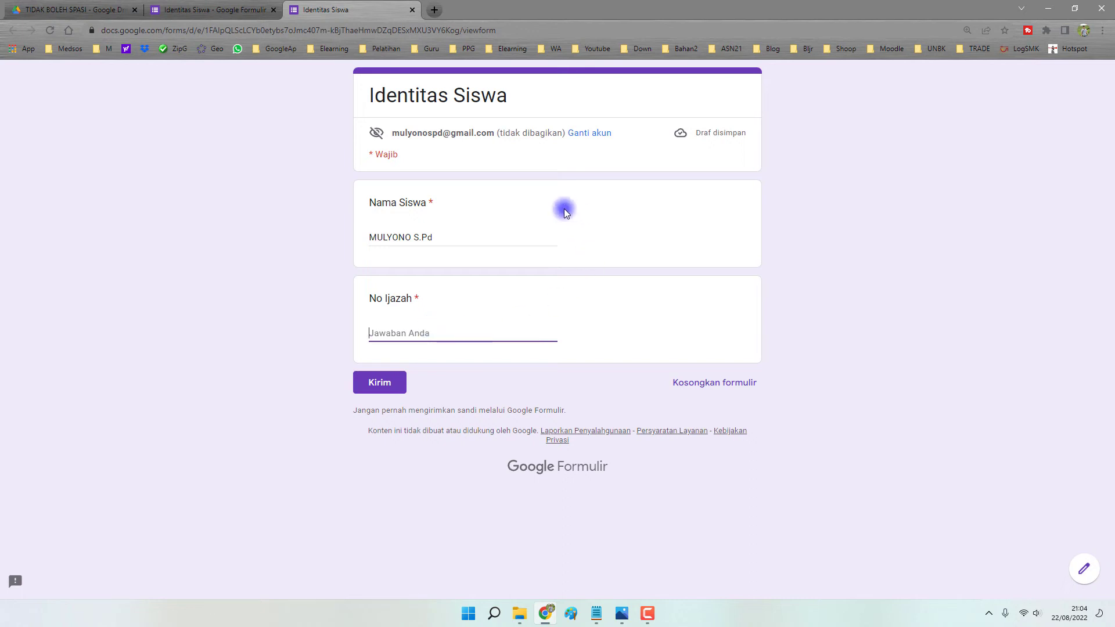
text(DN-01)
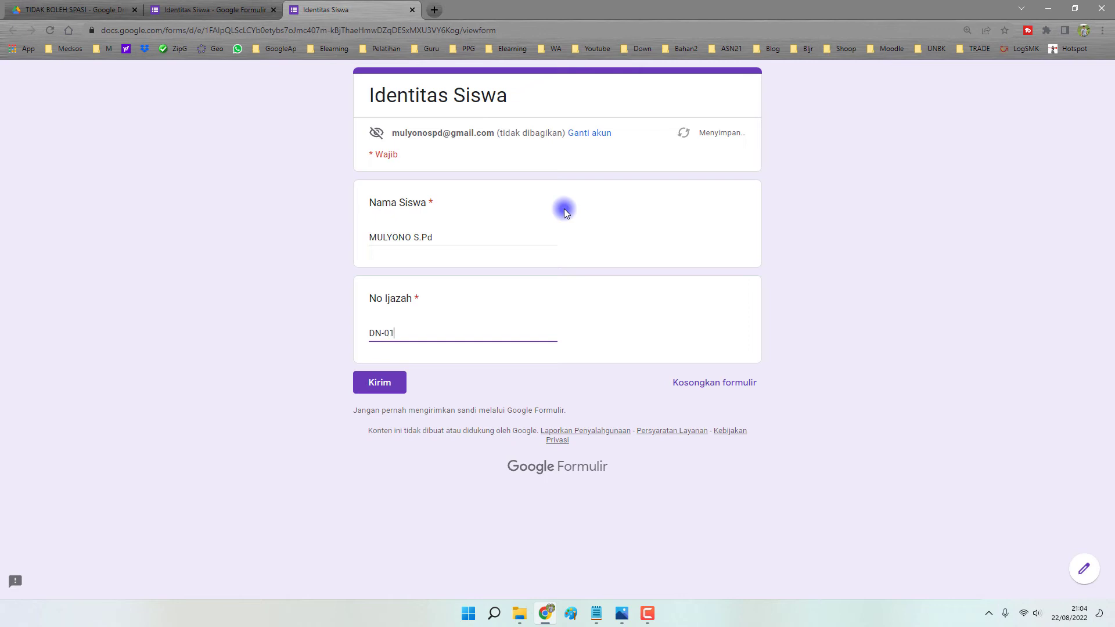
text(/S)
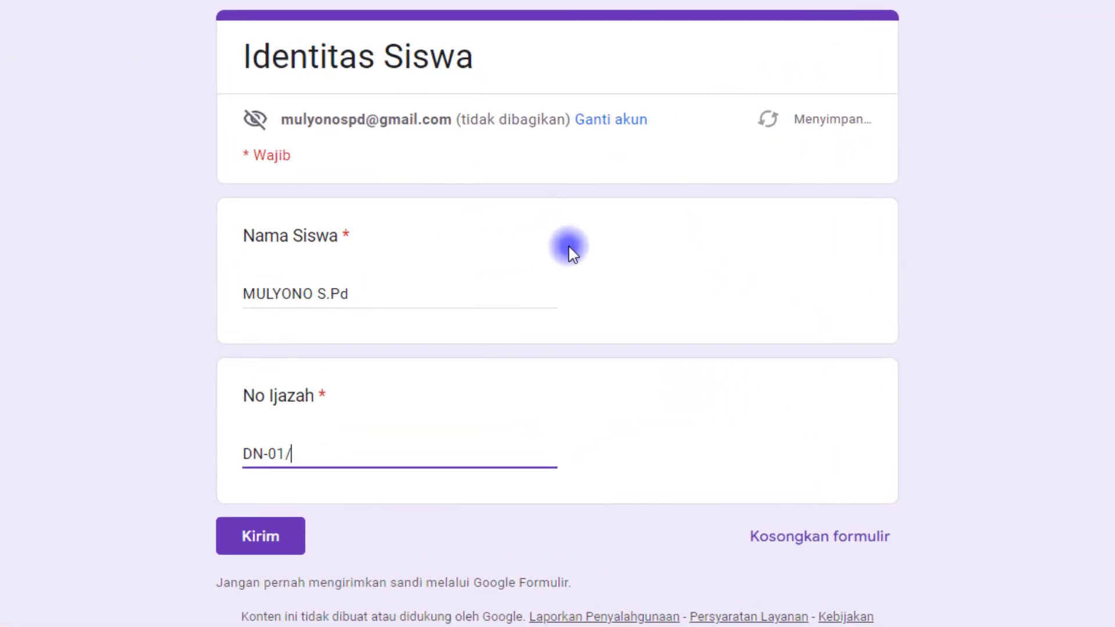
text(D/VI/2022)
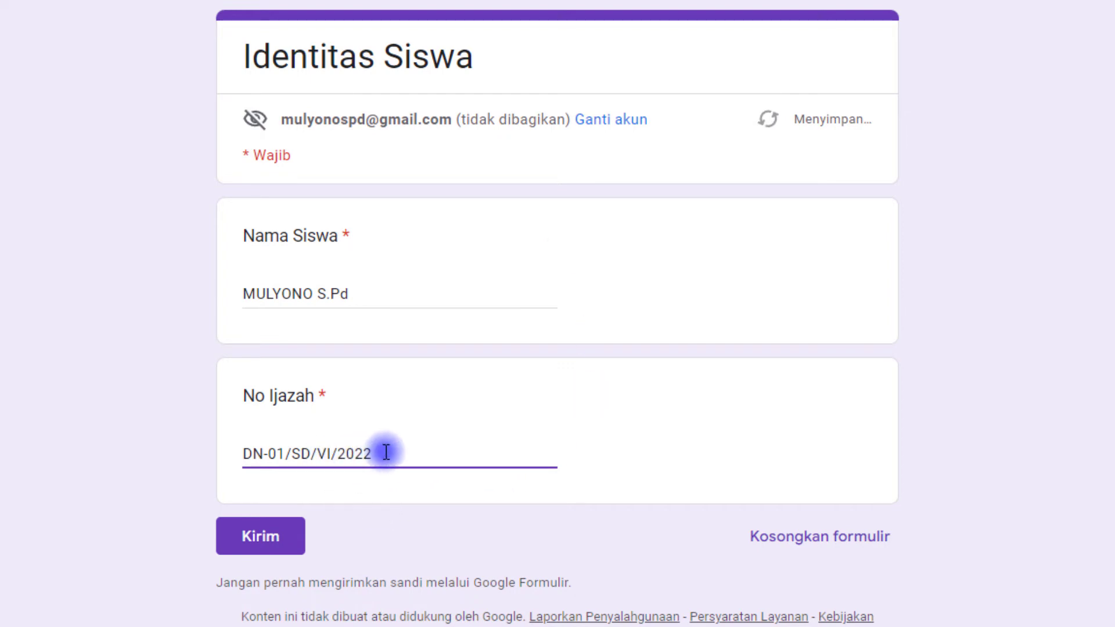
drag(385, 453, 196, 448)
drag(398, 448, 162, 455)
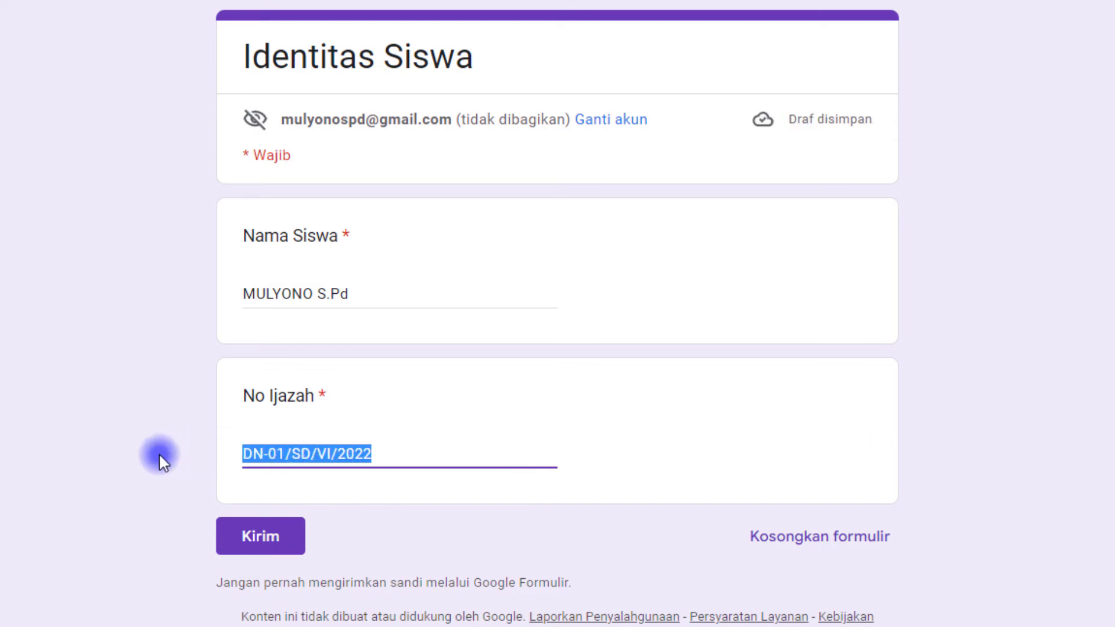
click(111, 452)
click(260, 544)
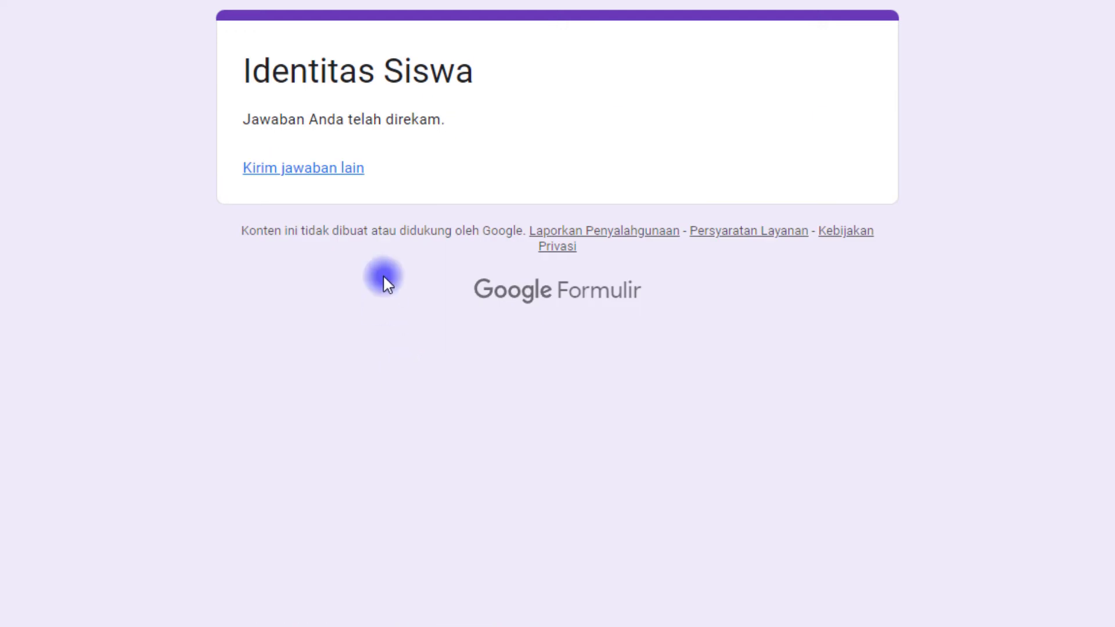
Start another response and fill in a different student's name and a diploma number without spaces
click(356, 177)
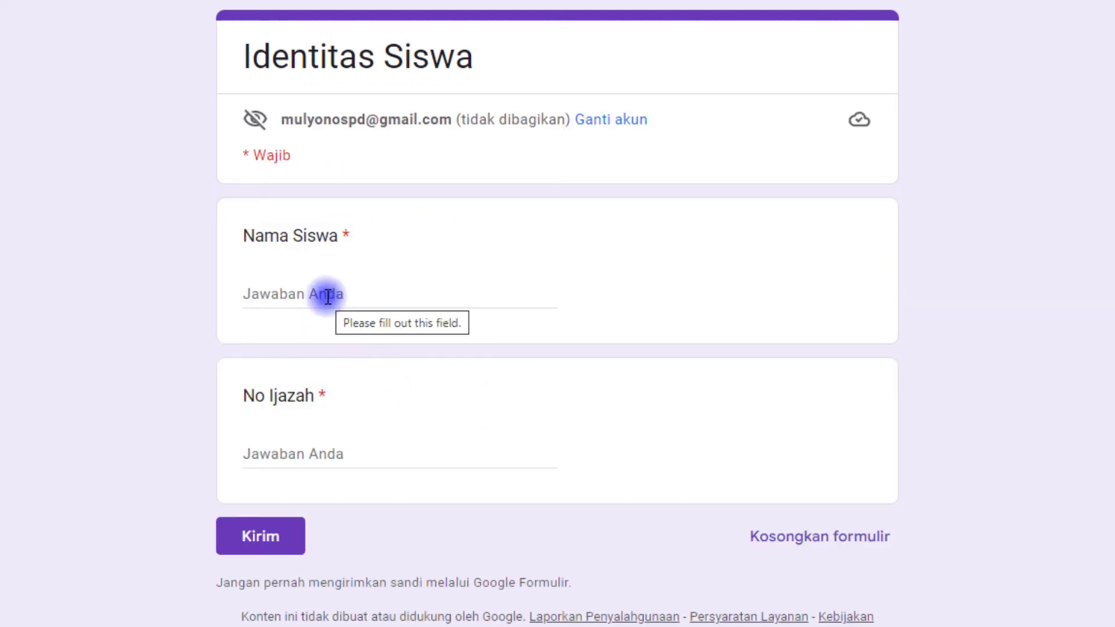
click(297, 291)
text(MUHAMMAD)
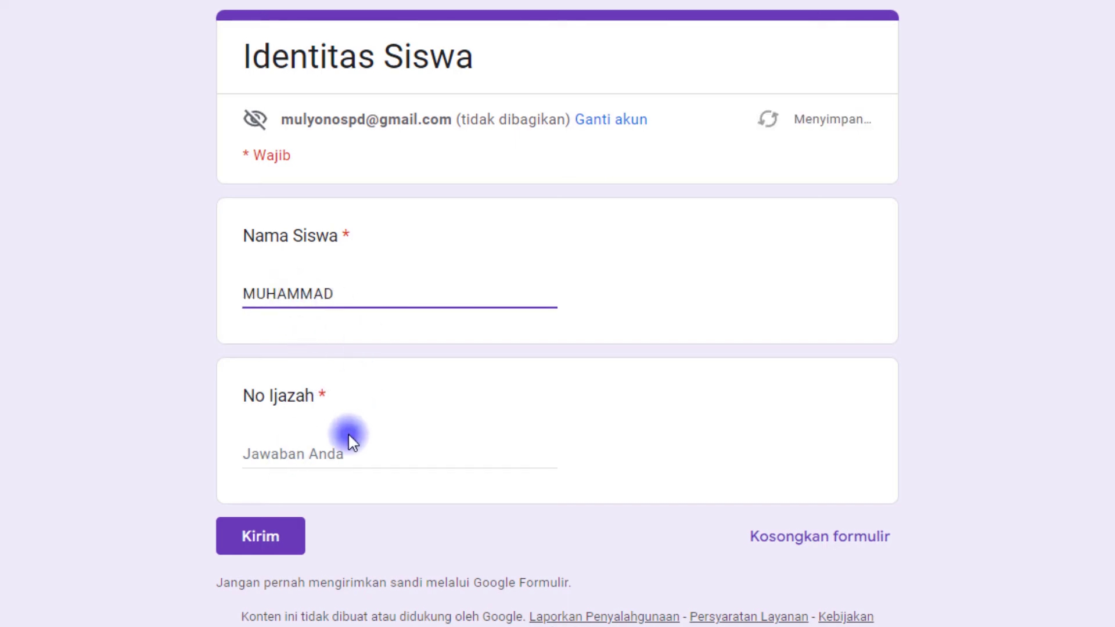
click(300, 453)
text(D)
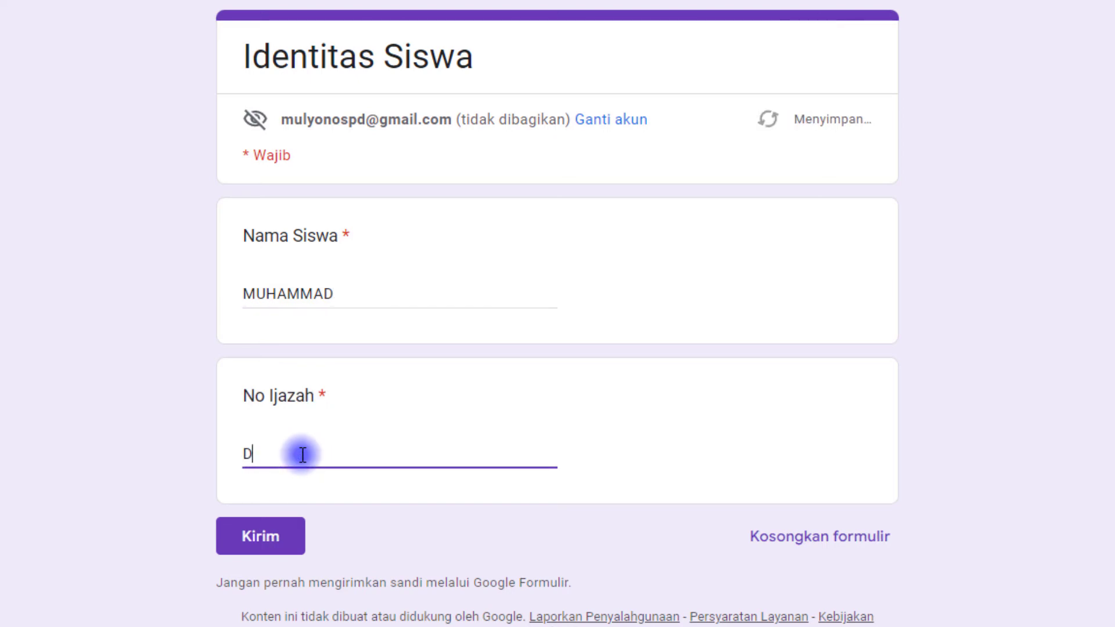
text(N-05/SMK/VII/2022)
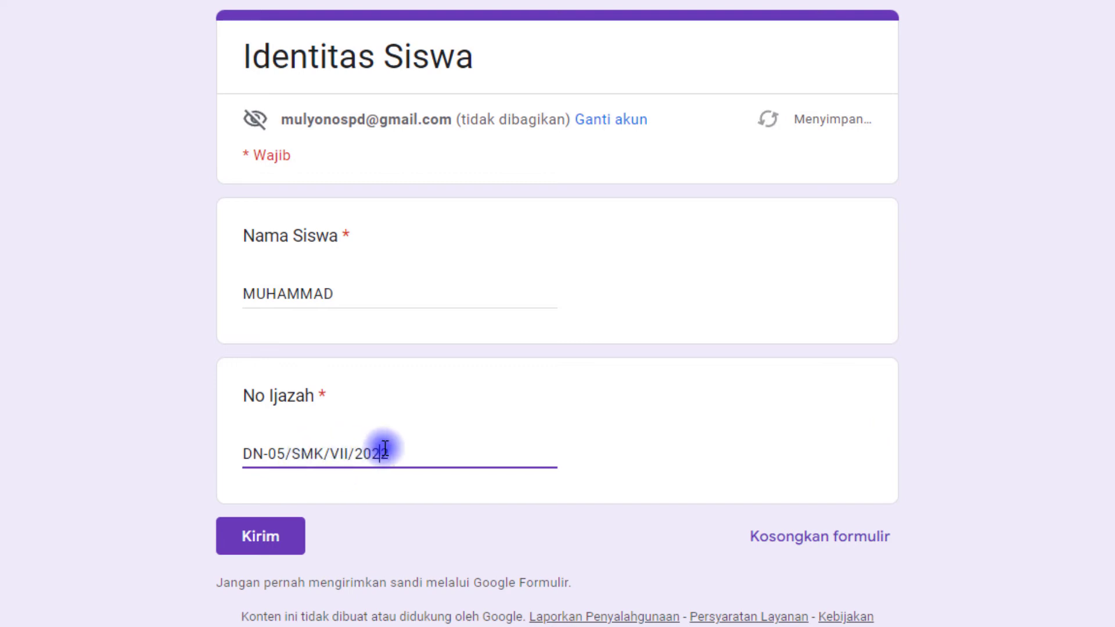
Replace the hyphen after DN in the No Ijazah answer with a space and try to submit the response
click(262, 453)
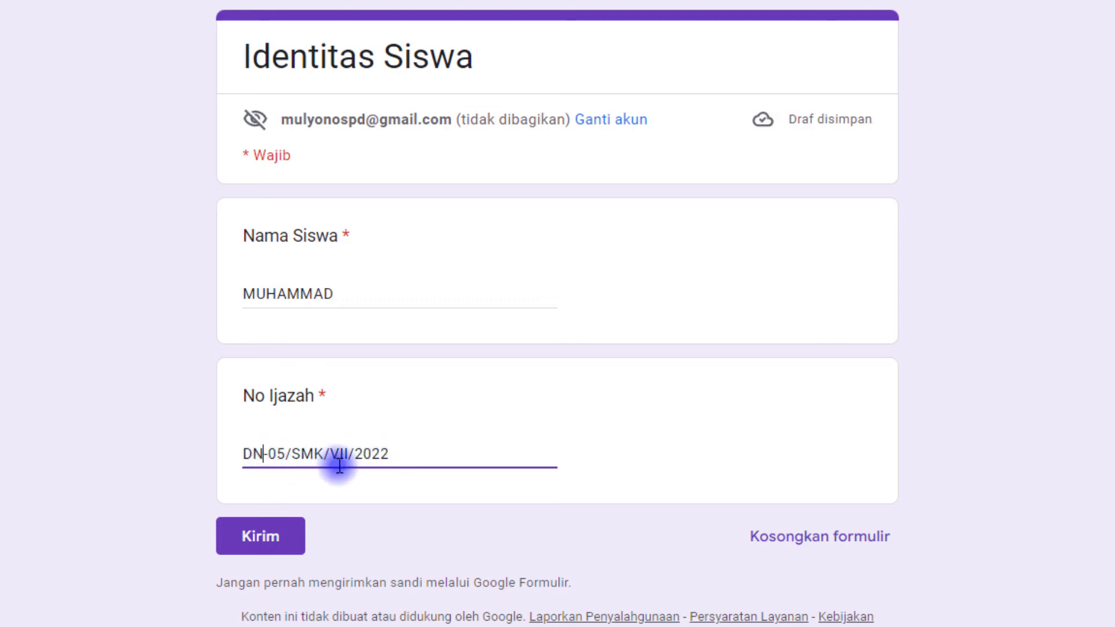
key(Delete)
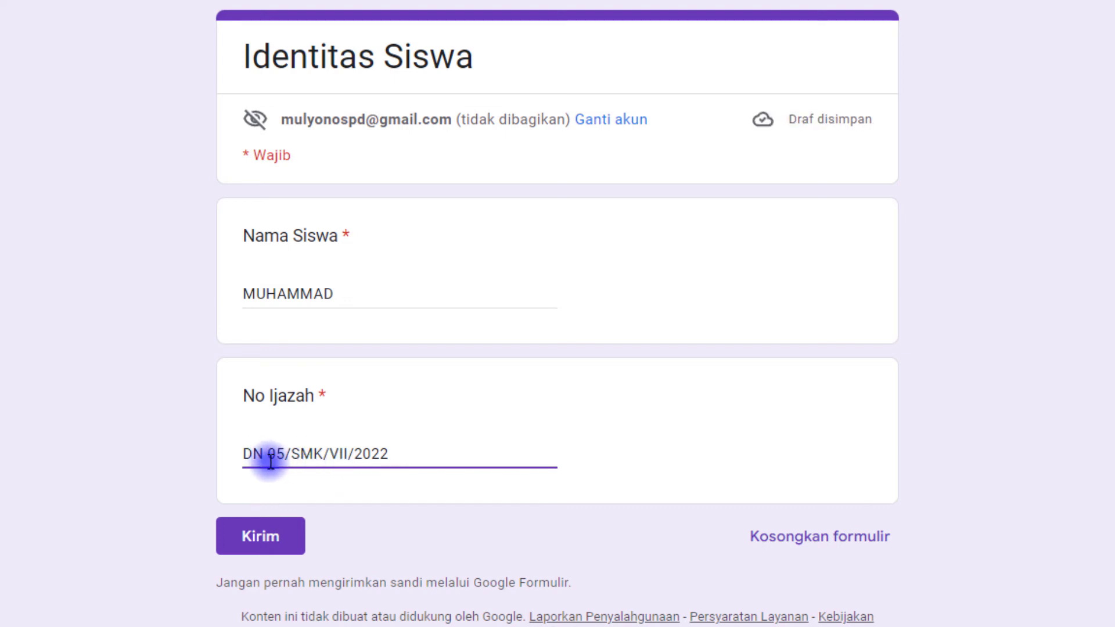
click(263, 556)
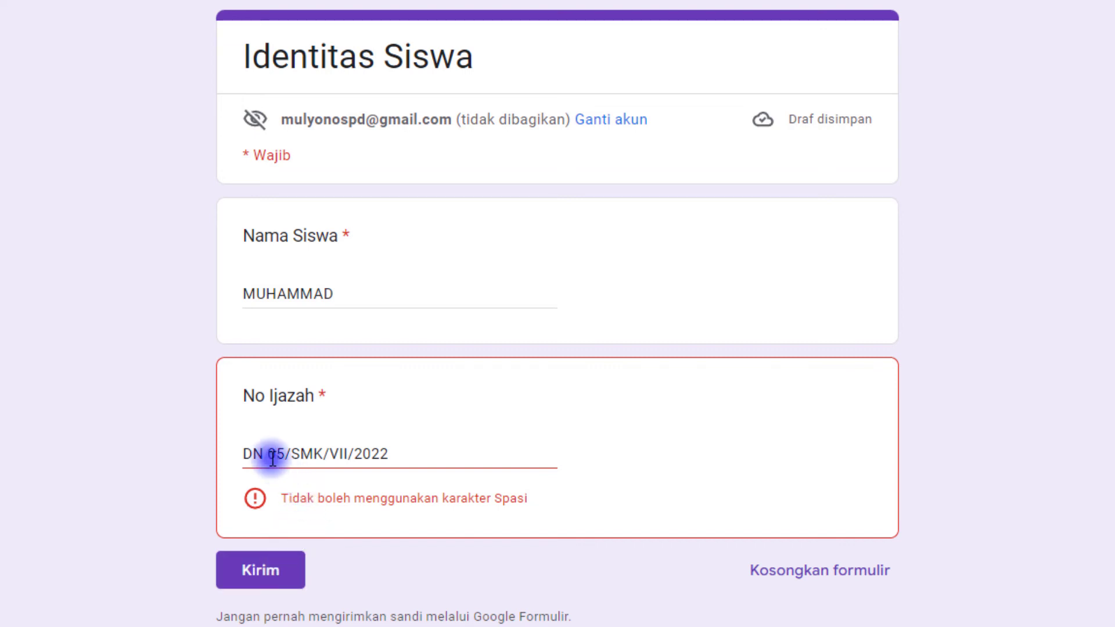
Remove the space after DN from the No Ijazah answer
drag(413, 447, 206, 450)
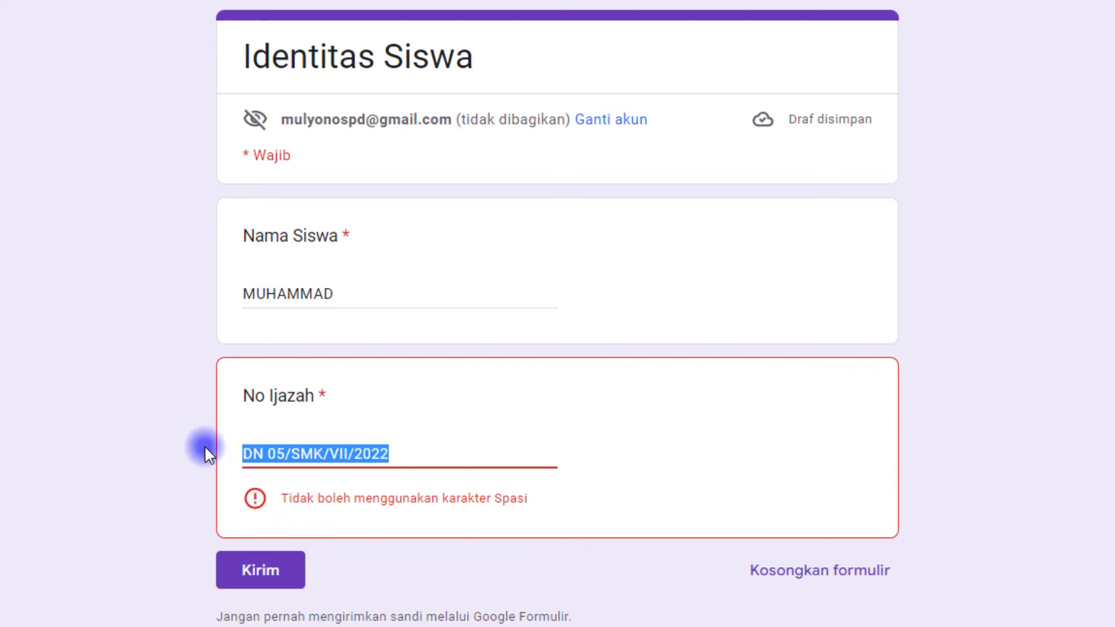
click(292, 456)
key(Left)
key(Left)
key(Left)
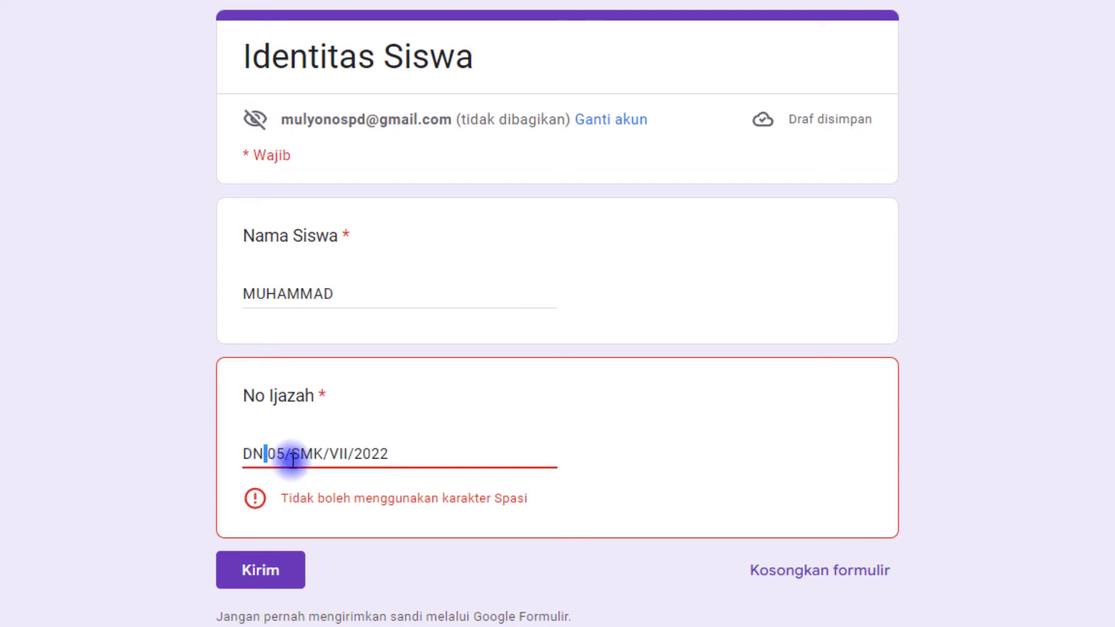
key(BackSpace)
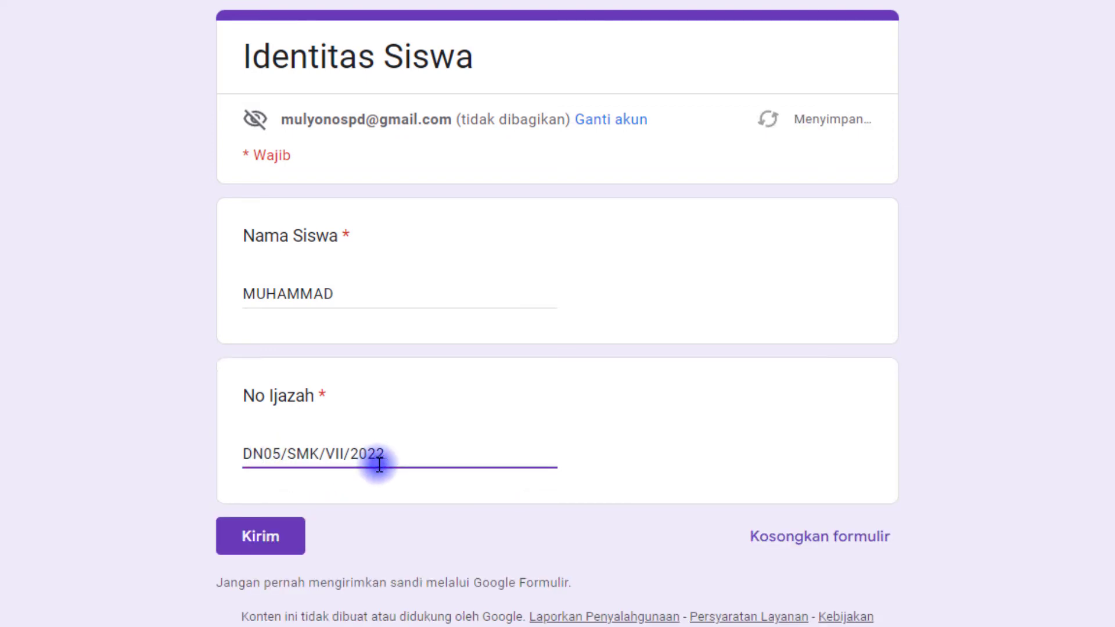
Insert a hyphen after DN in the No Ijazah answer and submit the response
click(369, 301)
click(401, 459)
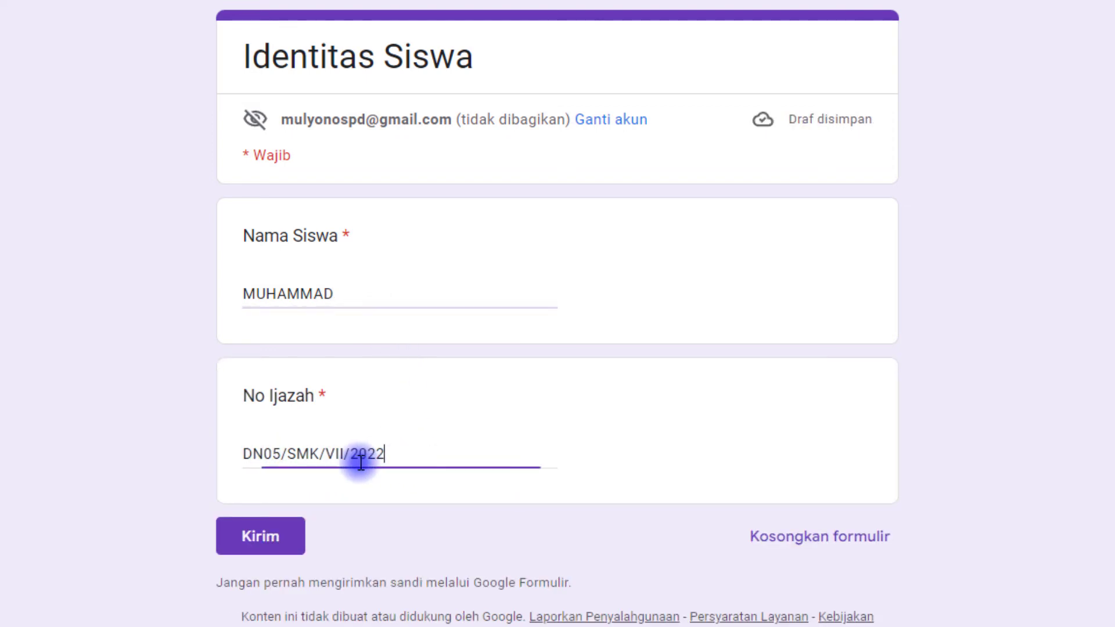
click(261, 455)
text(-)
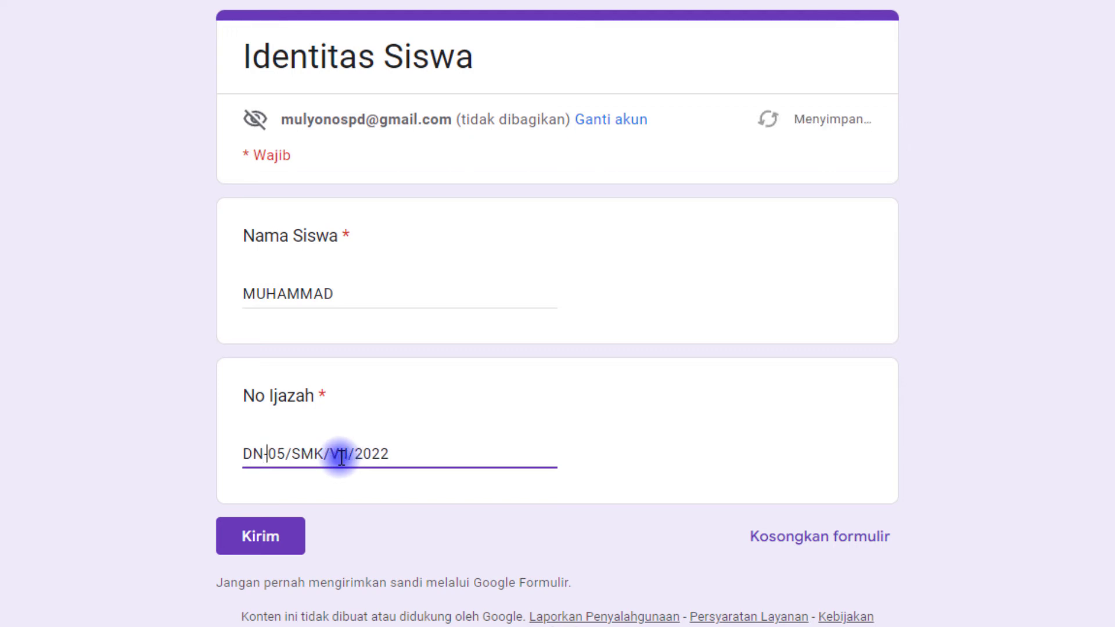
click(334, 485)
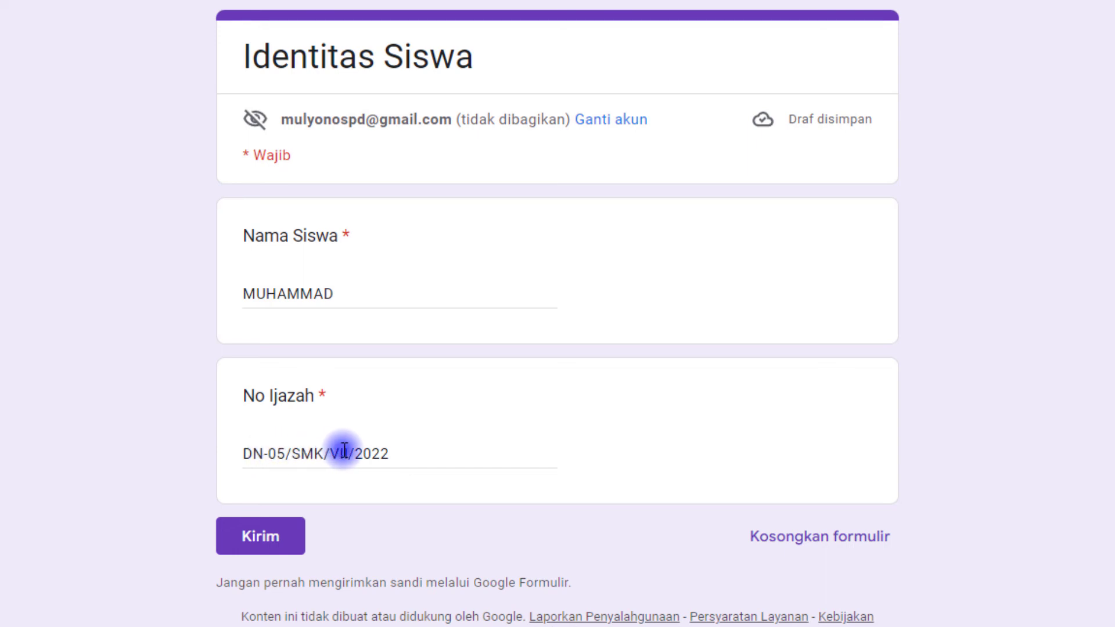
click(414, 480)
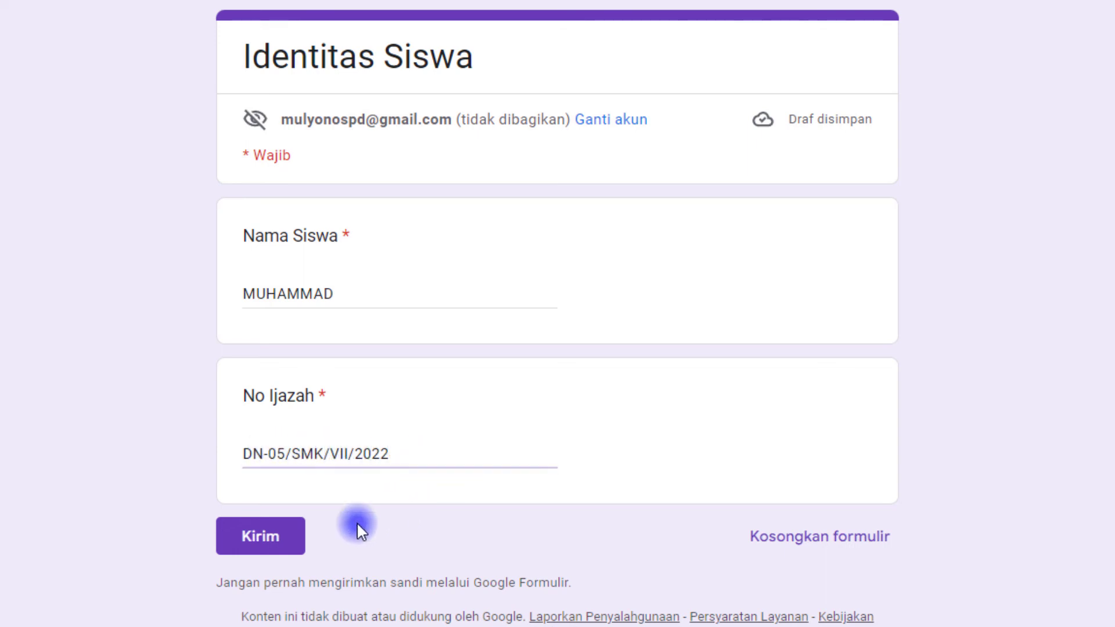
click(278, 539)
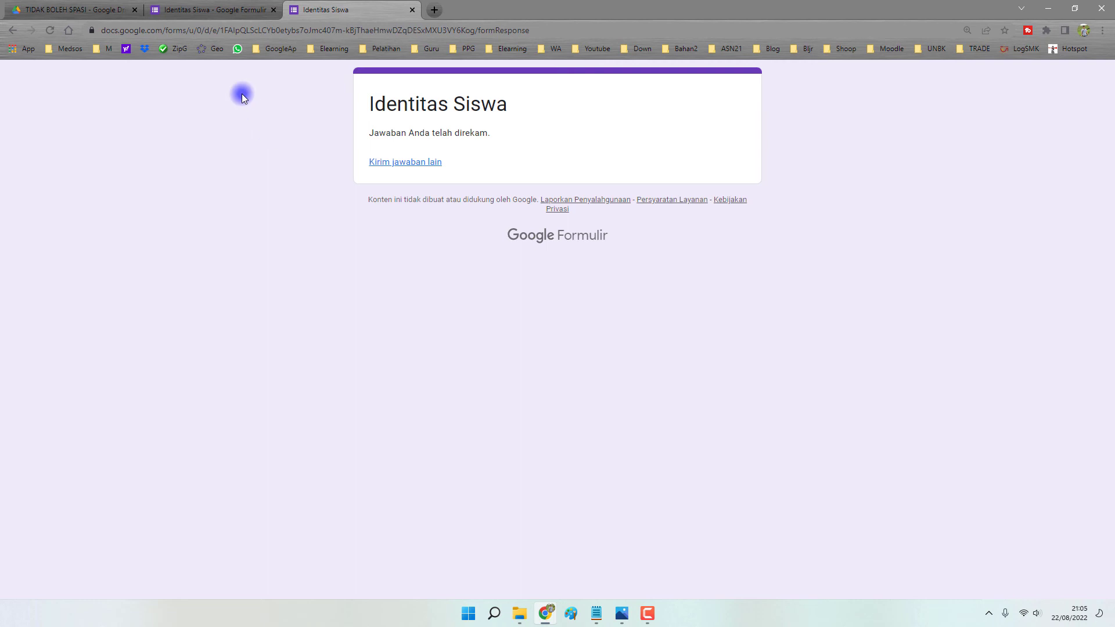
Return to the form editor and review the No Ijazah question's validation type, condition, pattern and custom error text
click(217, 10)
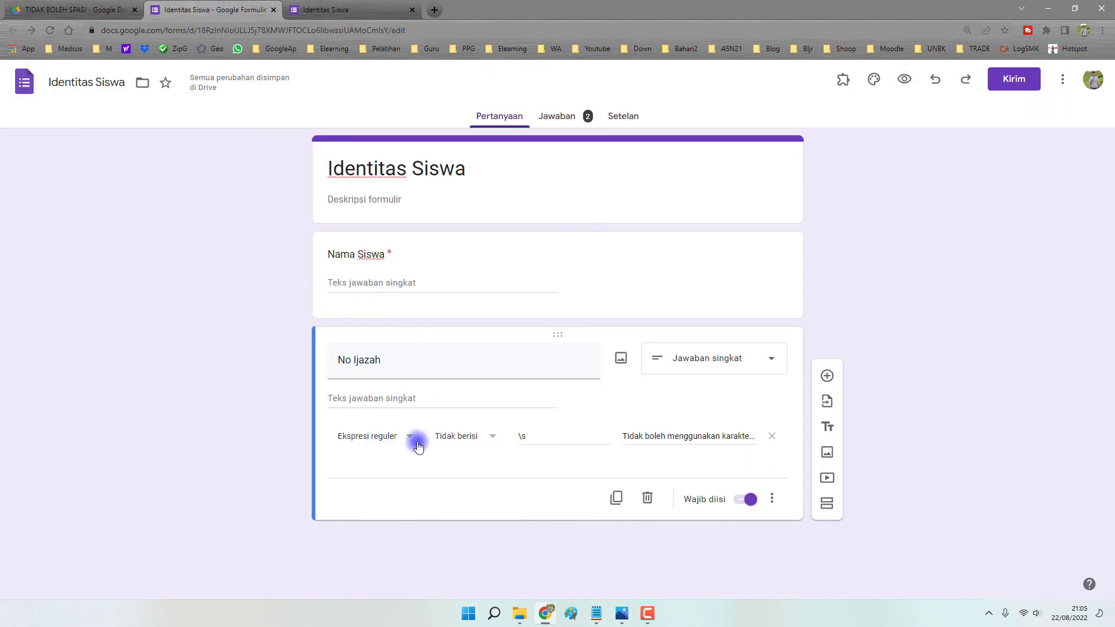
click(379, 441)
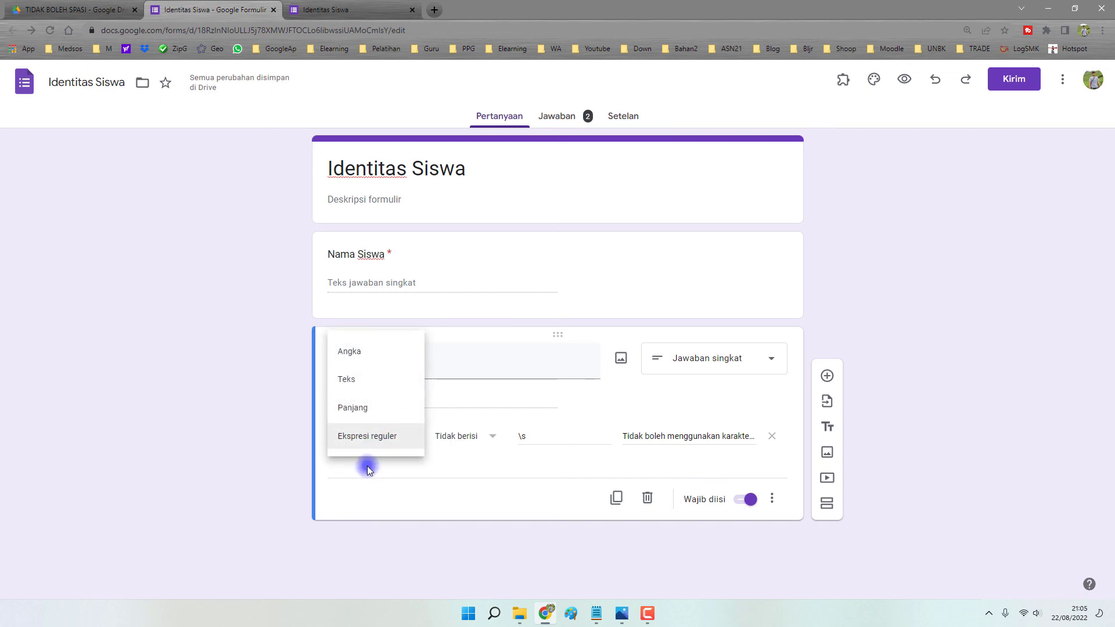
click(366, 440)
click(479, 440)
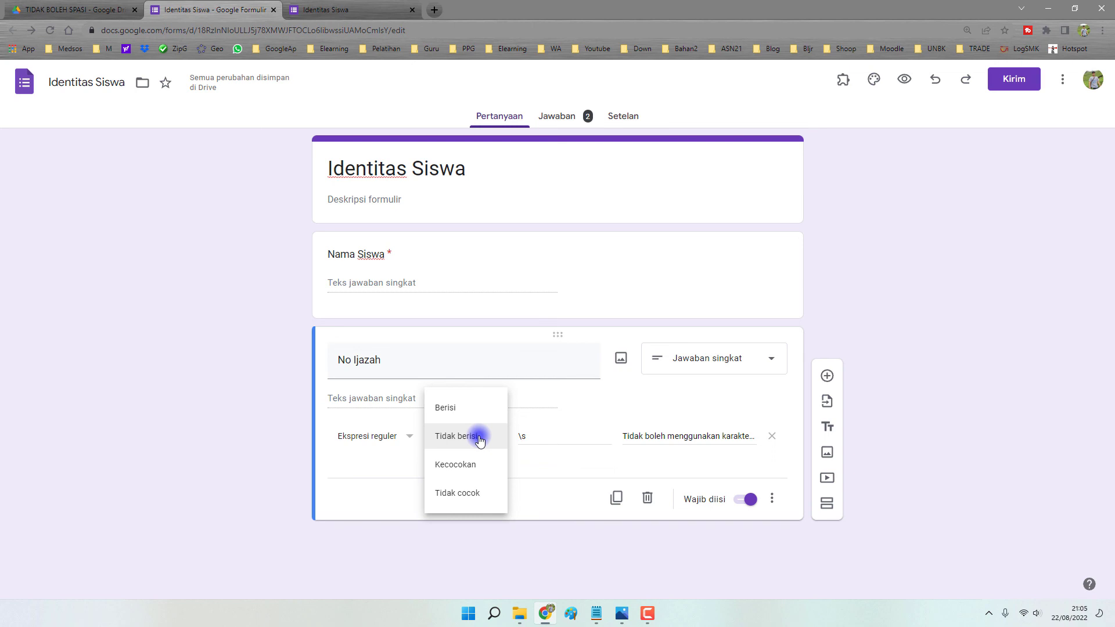
click(544, 497)
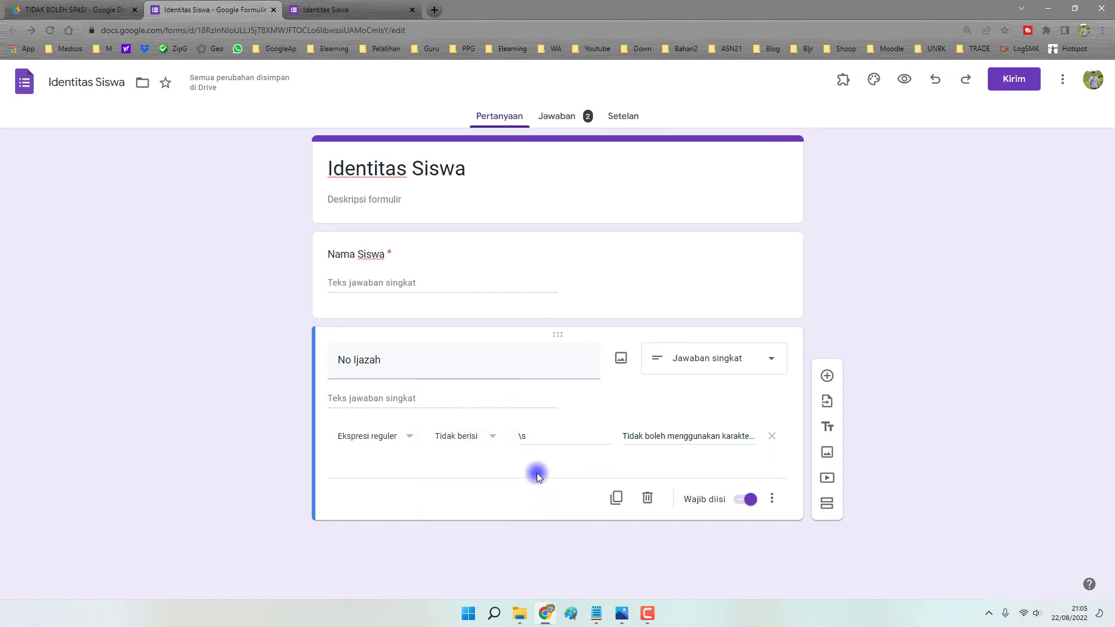
drag(535, 436, 515, 435)
click(543, 436)
click(545, 436)
click(630, 436)
drag(630, 435, 606, 435)
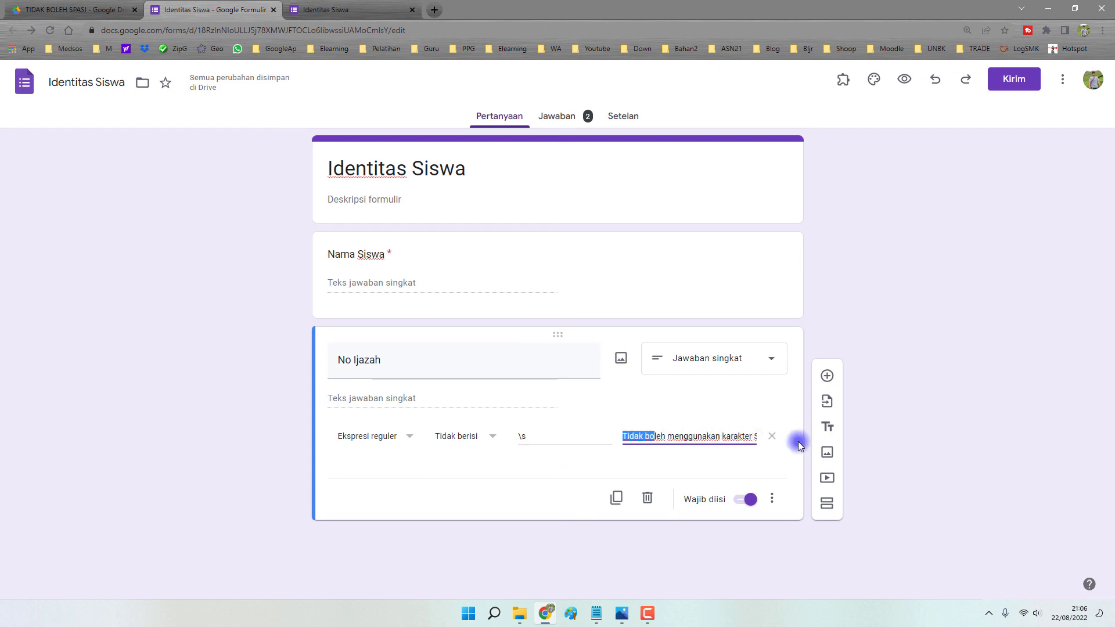
Return to the live form, start another response and enter SDFSDF as the Nama Siswa answer
click(365, 8)
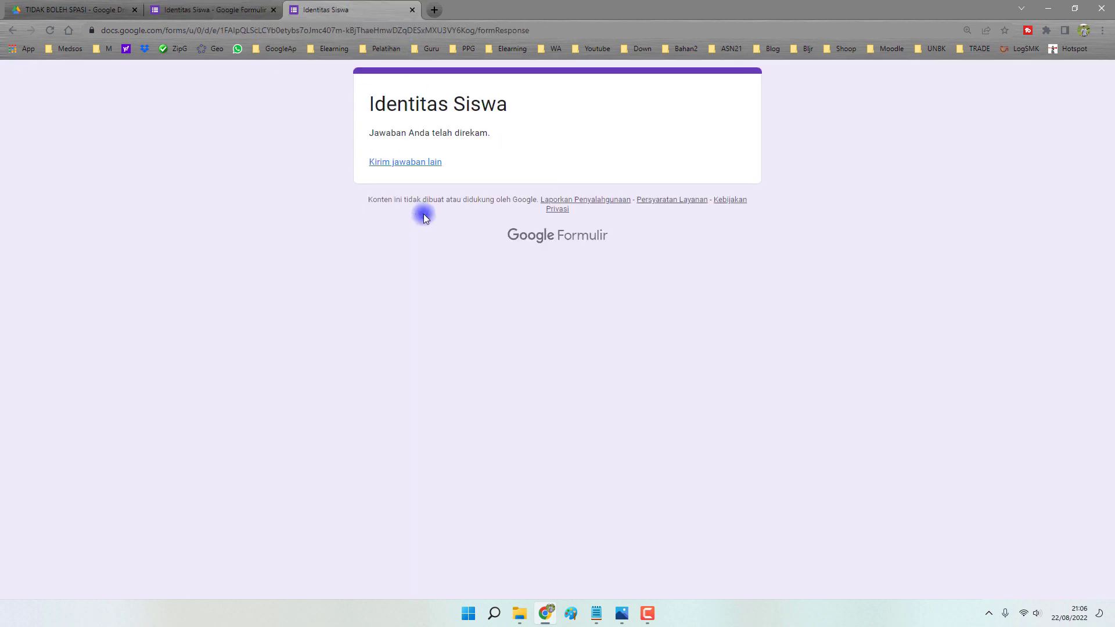
click(407, 161)
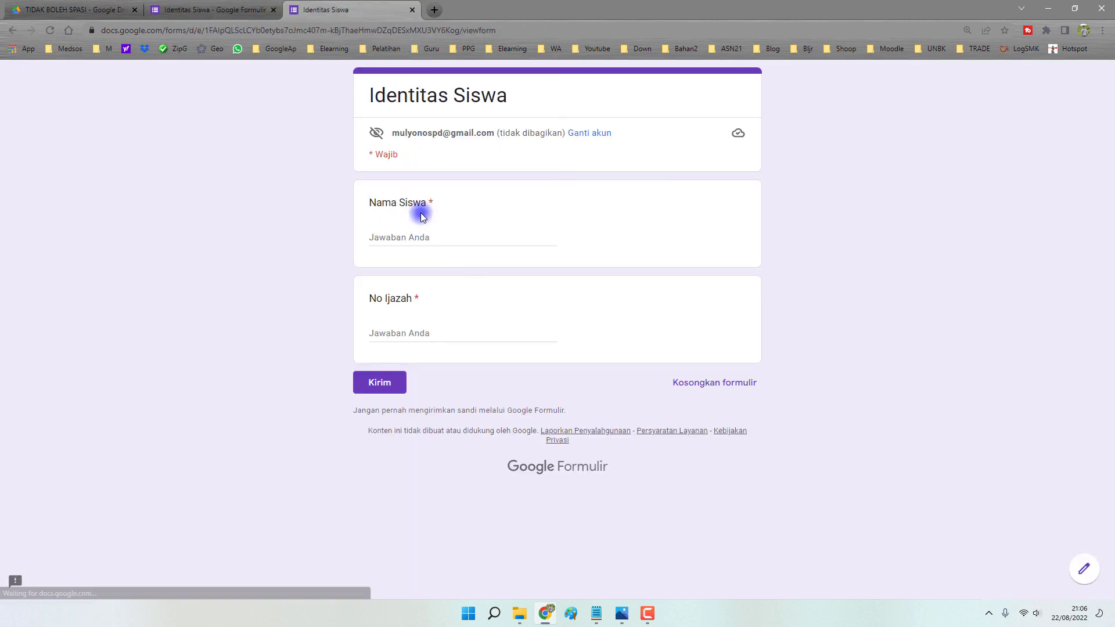
click(410, 237)
text(SDFSDF)
Try to submit the response with a No Ijazah answer containing a space, and remove that space from the answer
click(400, 335)
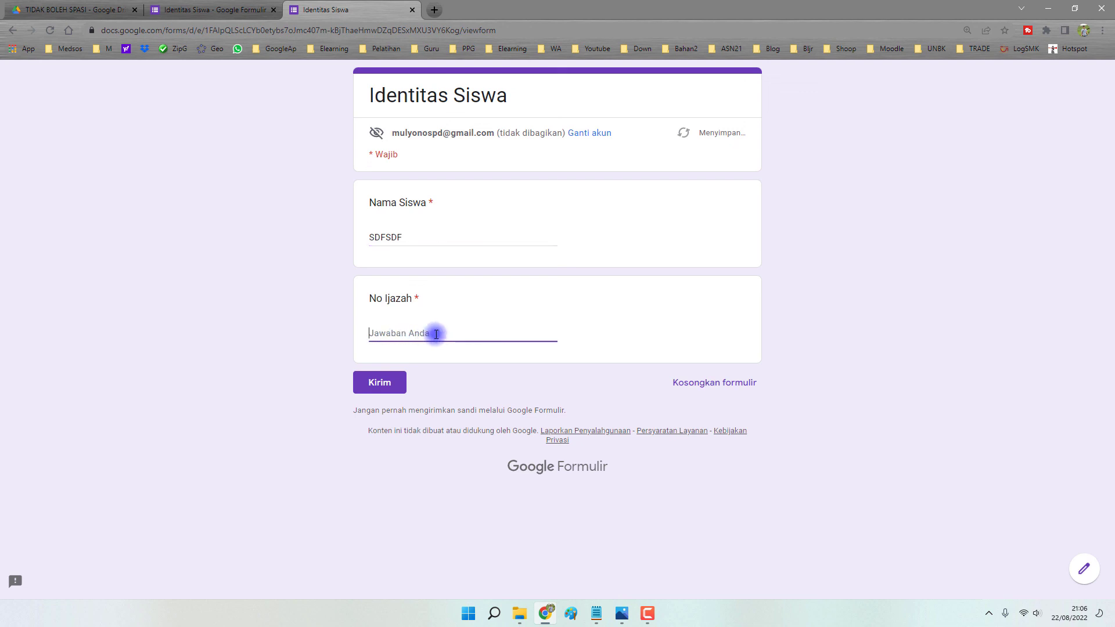
text(34534DFGD)
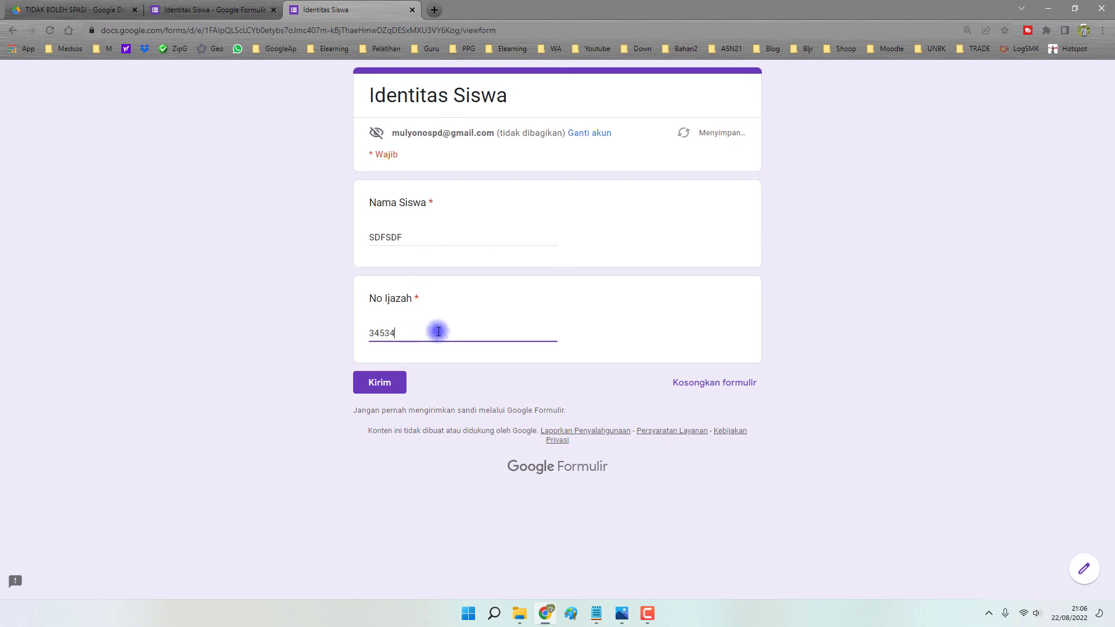
click(401, 333)
text(FG FGD)
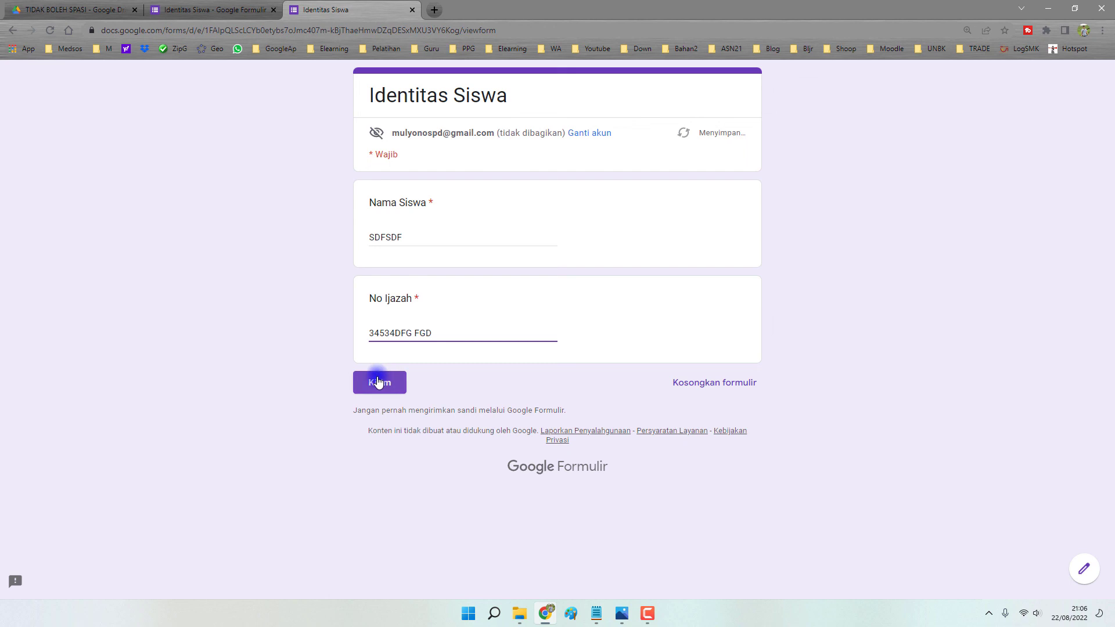
click(381, 382)
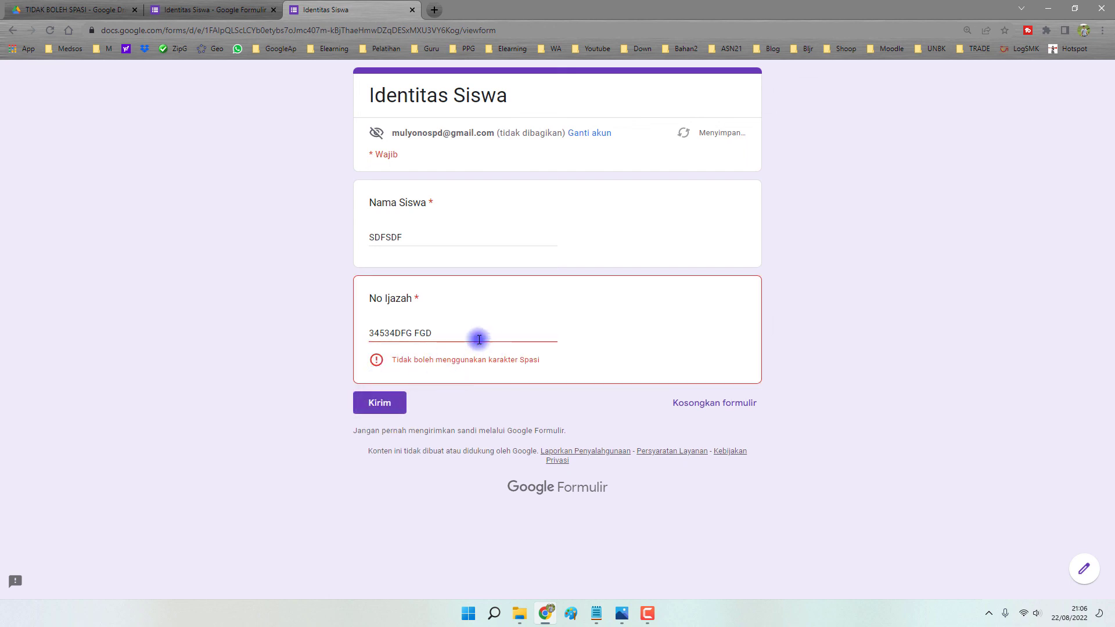
click(465, 329)
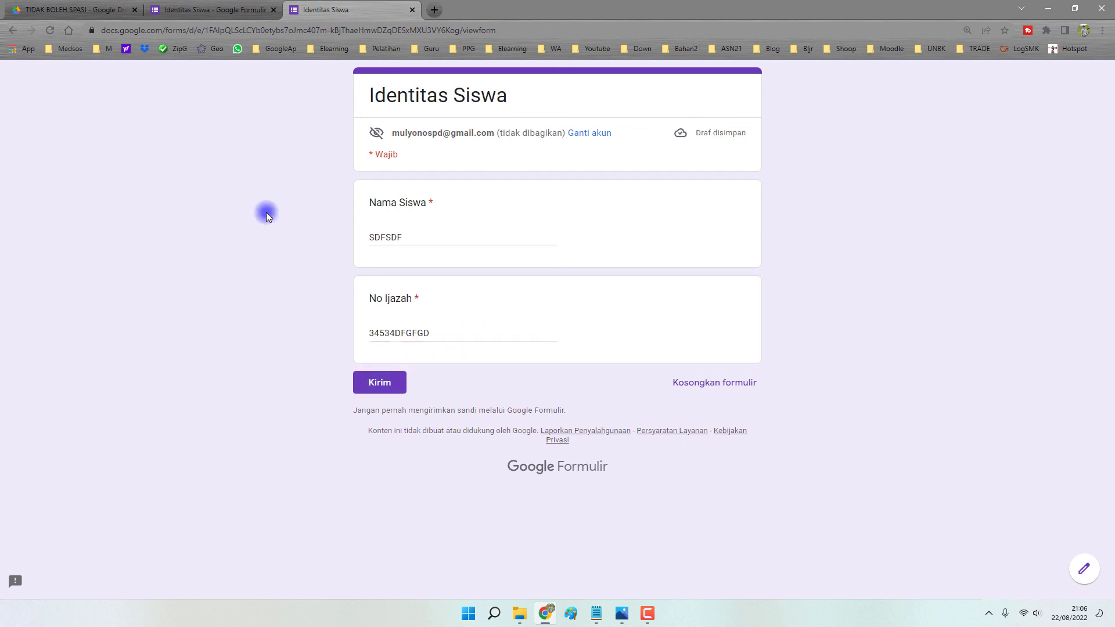